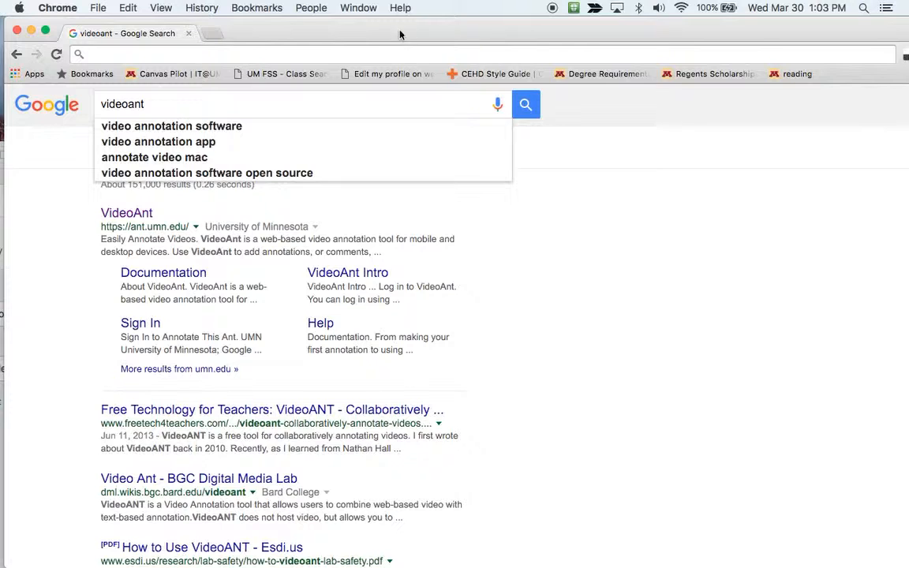
# Clear the 'videoant' search, load videoant.com and scroll through its VideoAnt Video Tutorials page
pyautogui.doubleClick(108, 97)
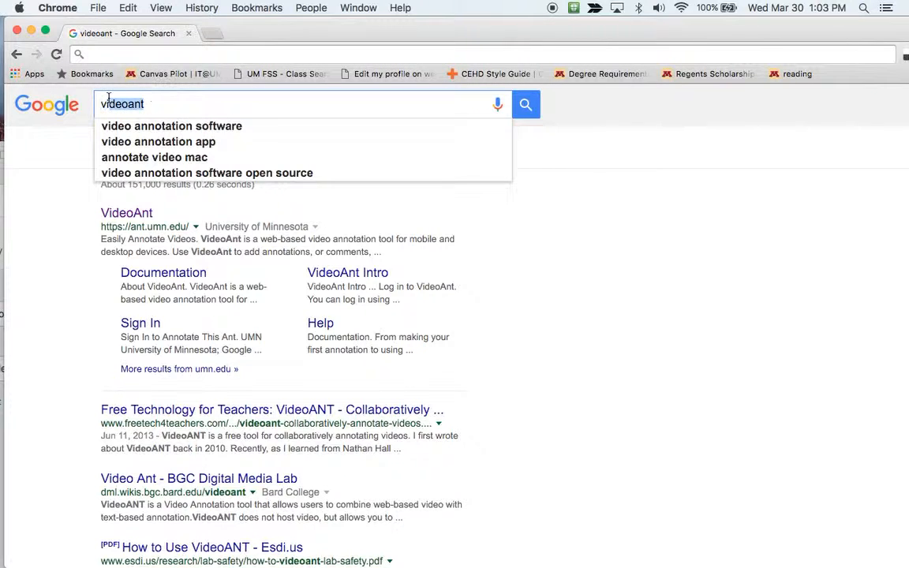
pyautogui.press('BackSpace')
pyautogui.press('BackSpace')
pyautogui.press('BackSpace')
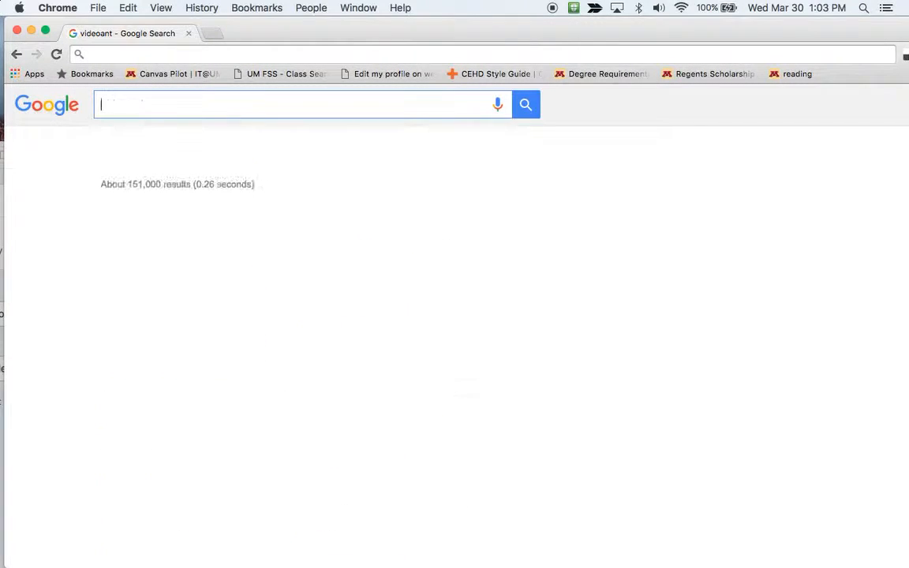
pyautogui.click(288, 55)
pyautogui.write('videoan')
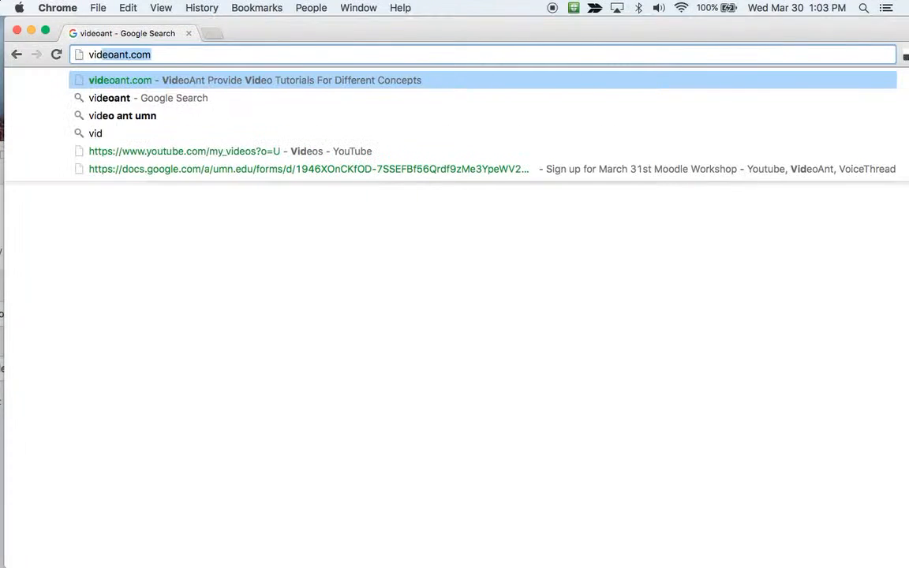
pyautogui.write('t.c')
pyautogui.press('Return')
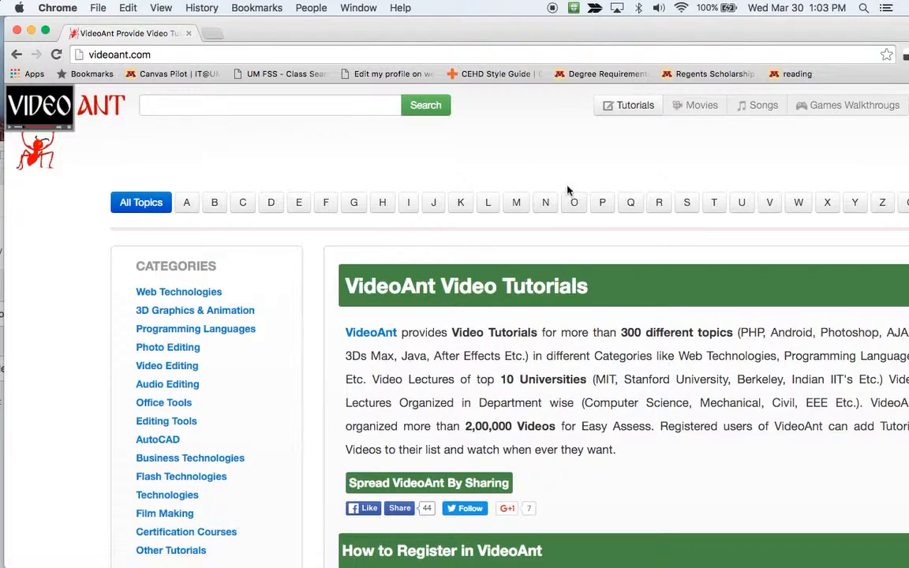
pyautogui.scroll(-6, 569, 192)
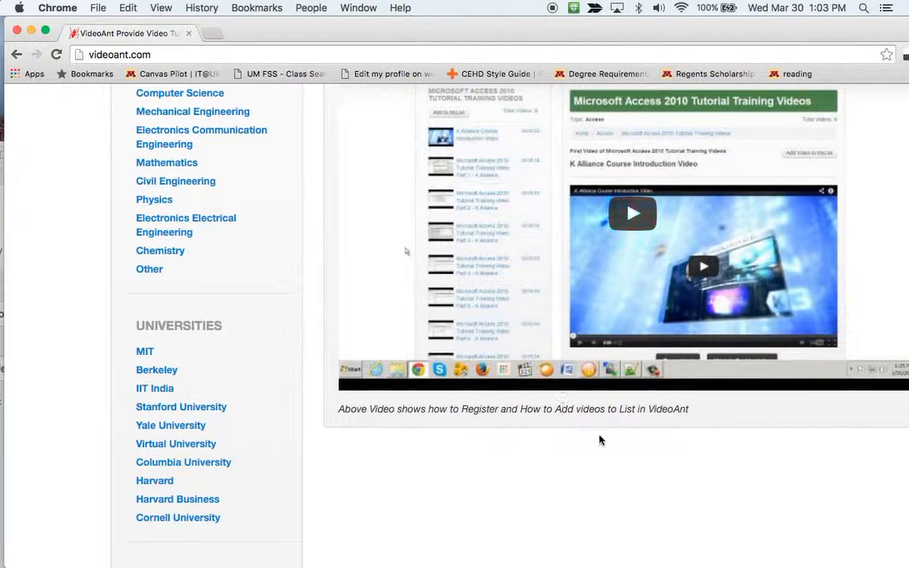
pyautogui.scroll(-1, 442, 494)
pyautogui.scroll(-1, 444, 494)
pyautogui.scroll(6, 445, 493)
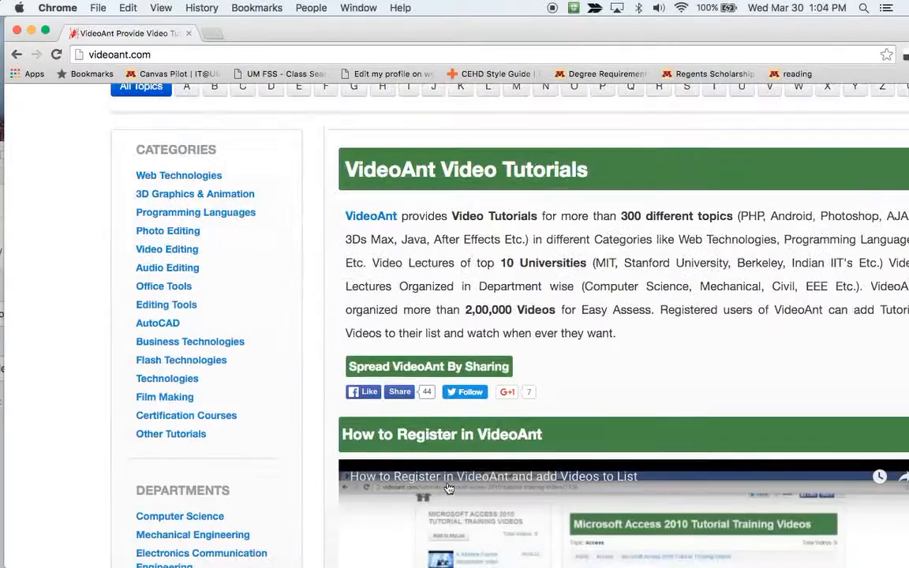
pyautogui.scroll(-5, 449, 486)
pyautogui.scroll(7, 452, 467)
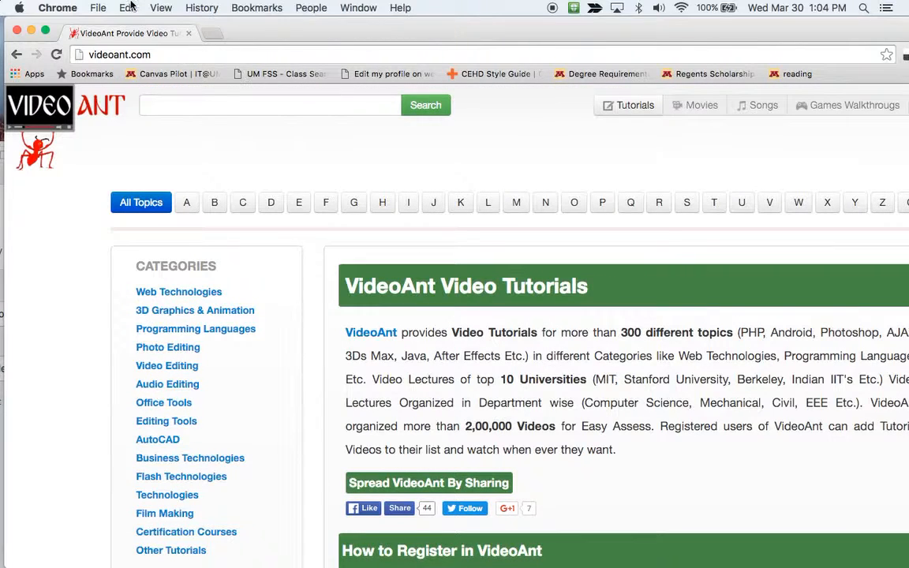
# Back on the Google results, open the VideoAnt (ant.umn.edu) result and choose University of Minnesota sign-in
pyautogui.click(15, 54)
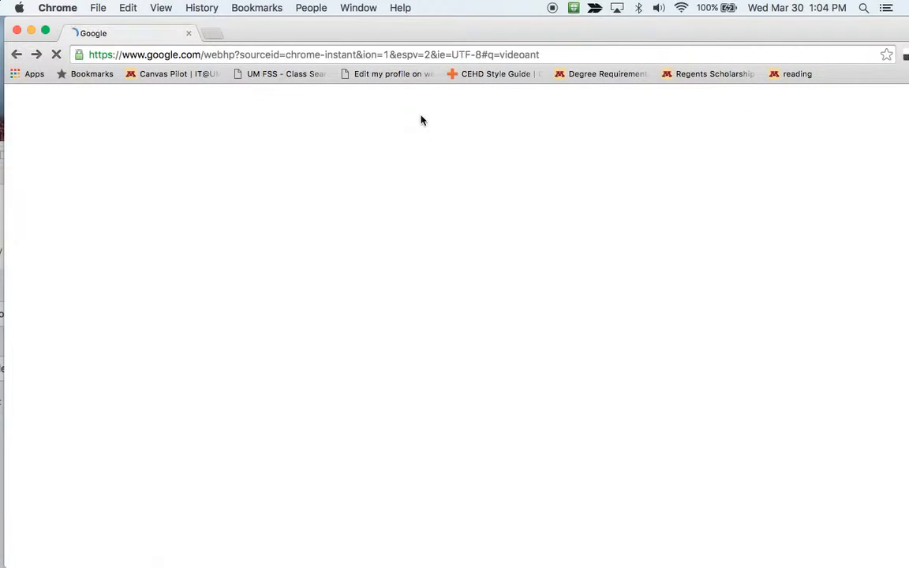
pyautogui.click(162, 105)
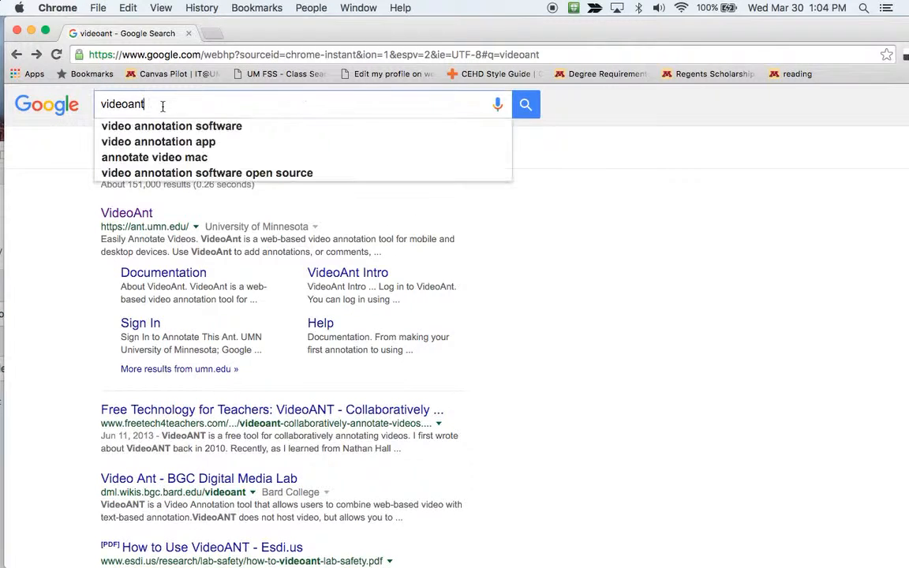
pyautogui.click(197, 101)
pyautogui.click(165, 101)
pyautogui.click(122, 213)
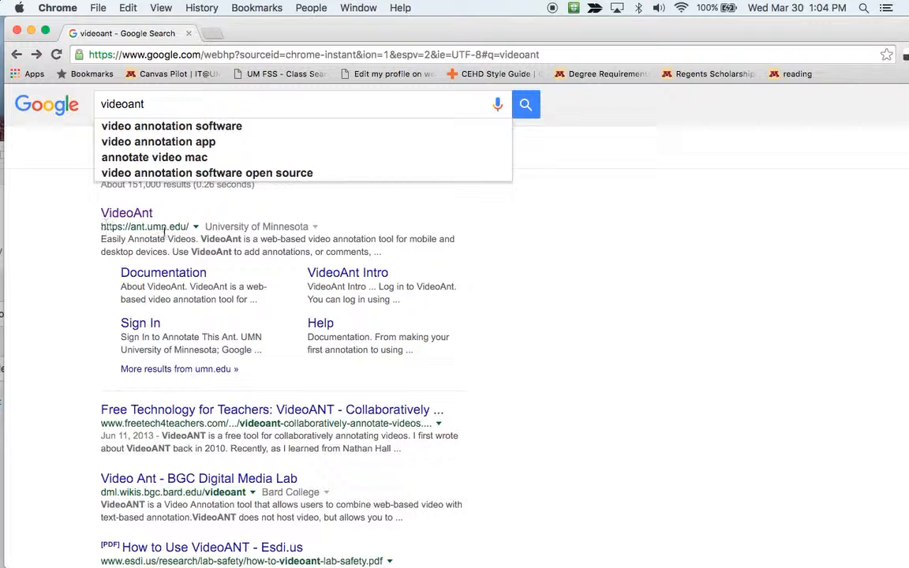
pyautogui.click(116, 217)
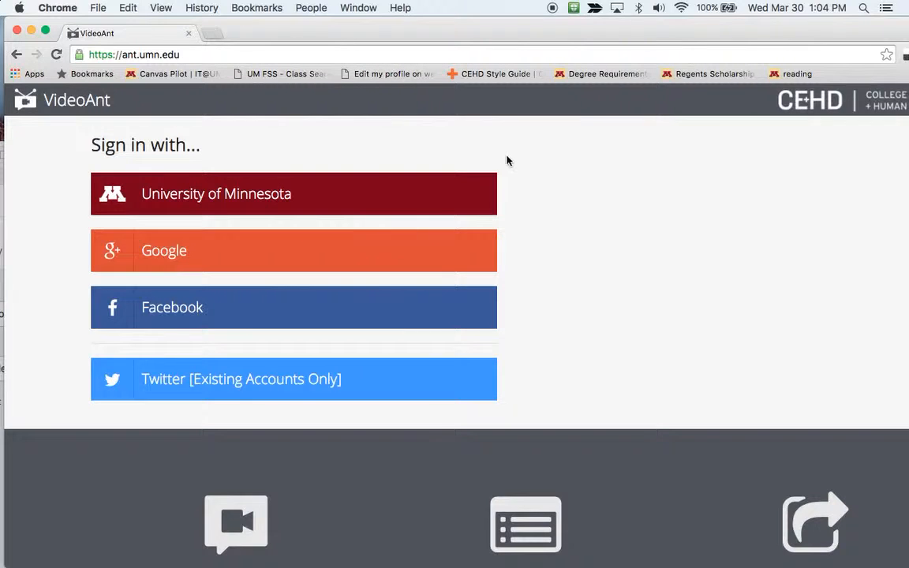
pyautogui.moveTo(543, 24); pyautogui.dragTo(543, 20)
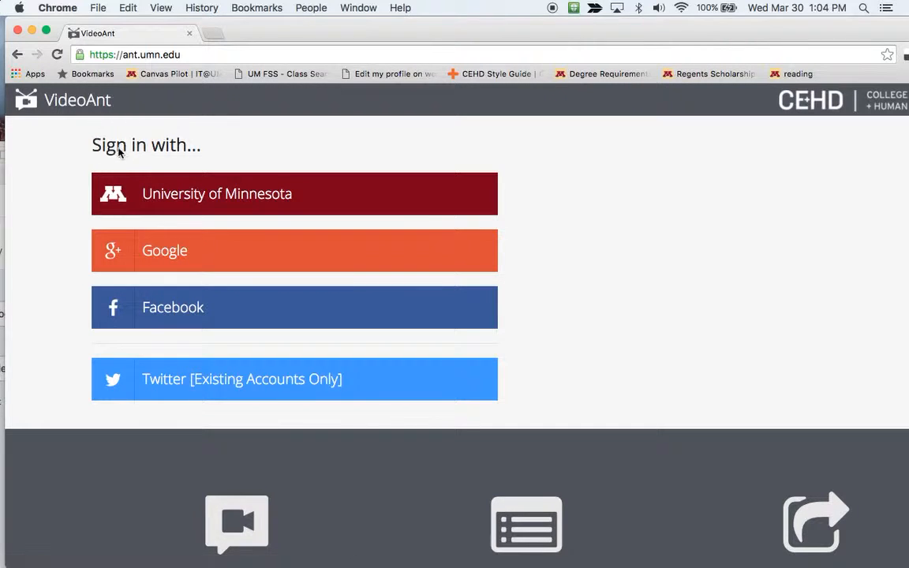
pyautogui.click(197, 196)
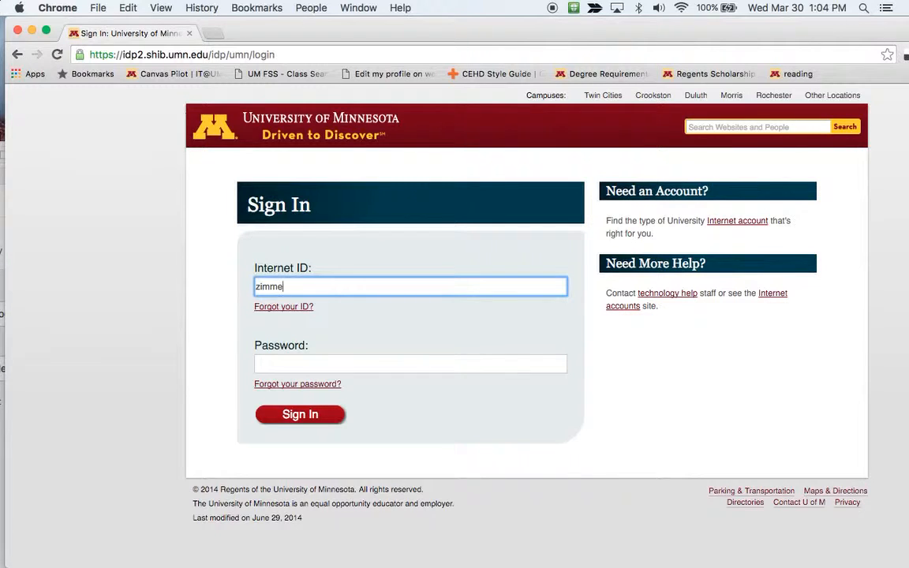
# Enter the Internet ID and password and submit the University of Minnesota sign-in
pyautogui.write('zimme922')
pyautogui.press('Tab')
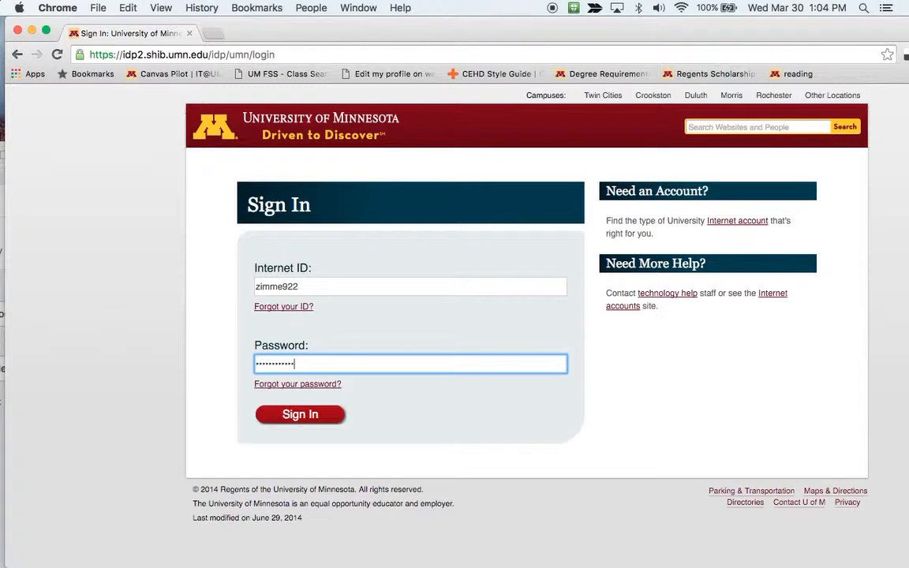
pyautogui.press('Return')
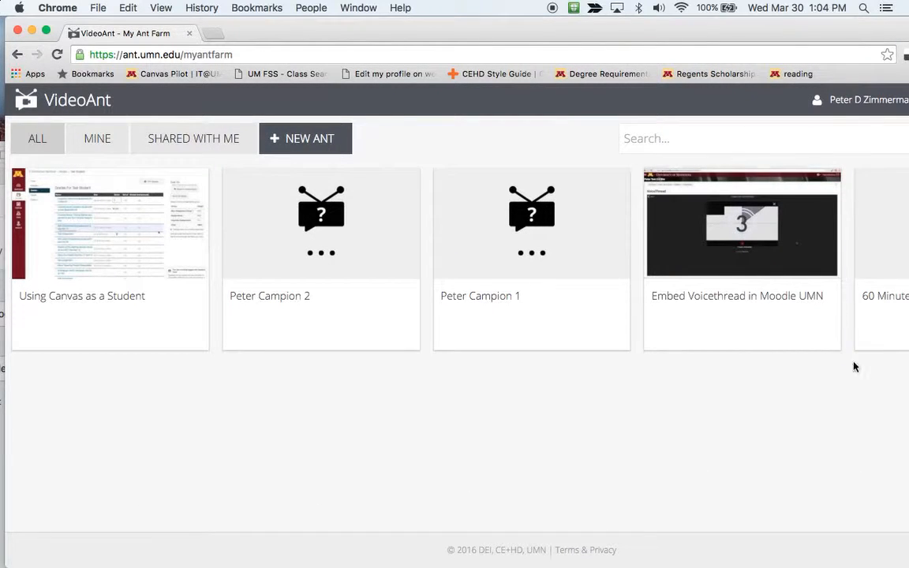
# Make Chrome full screen and start a new ant with + NEW ANT
pyautogui.moveTo(760, 25)
pyautogui.mouseDown()
pyautogui.moveTo(752, 24)
pyautogui.moveTo(765, 16)
pyautogui.moveTo(754, 16)
pyautogui.mouseUp()
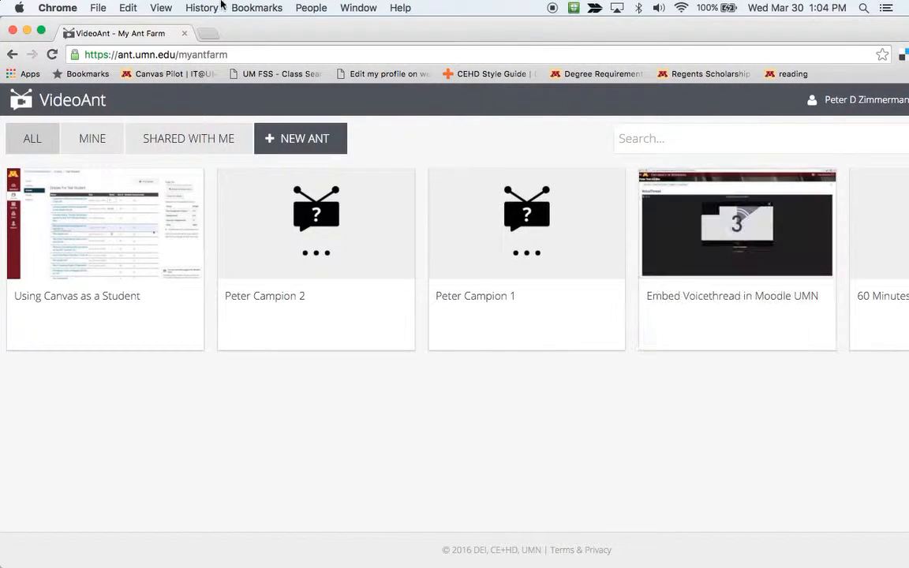
pyautogui.click(41, 29)
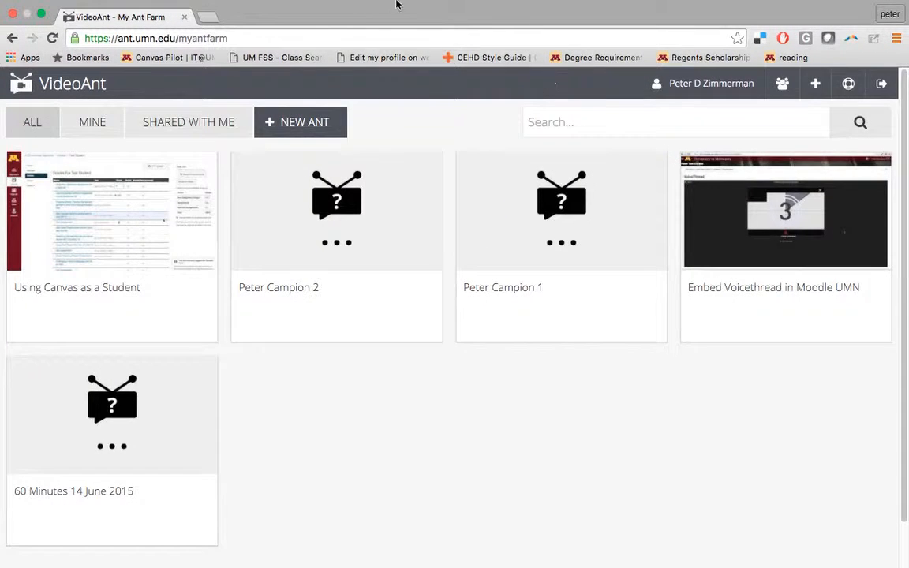
pyautogui.moveTo(66, 270)
pyautogui.moveTo(721, 334)
pyautogui.moveTo(127, 265)
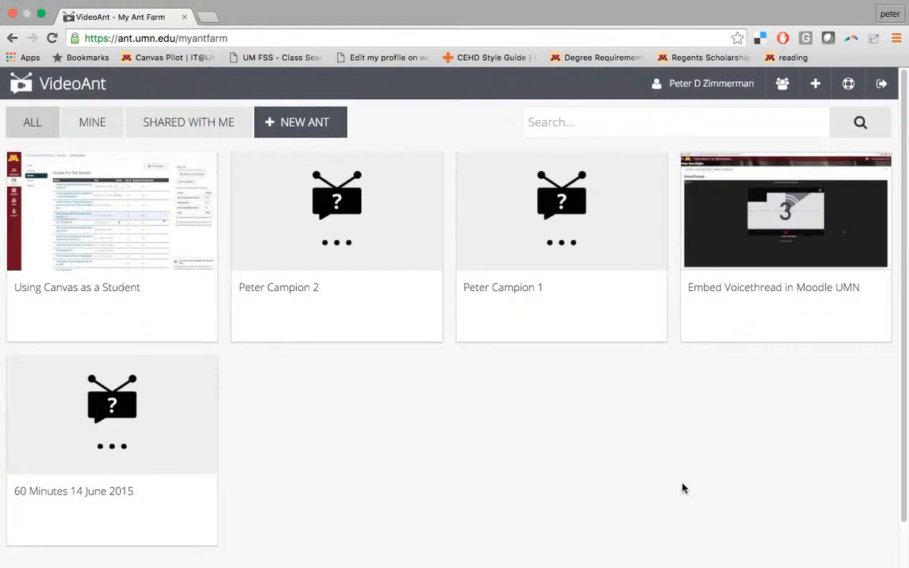
pyautogui.click(284, 126)
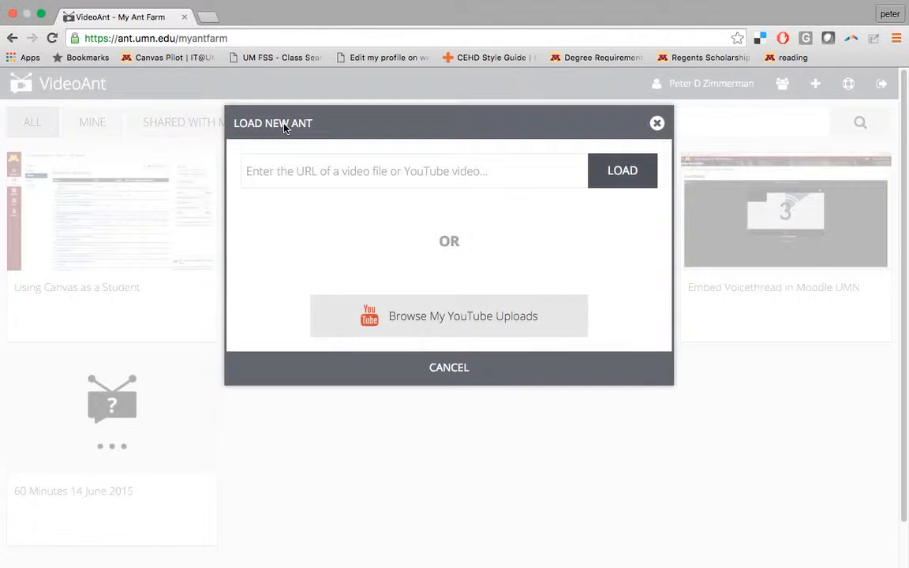
# Focus the Load New Ant URL field, then open a blank browser tab
pyautogui.click(353, 167)
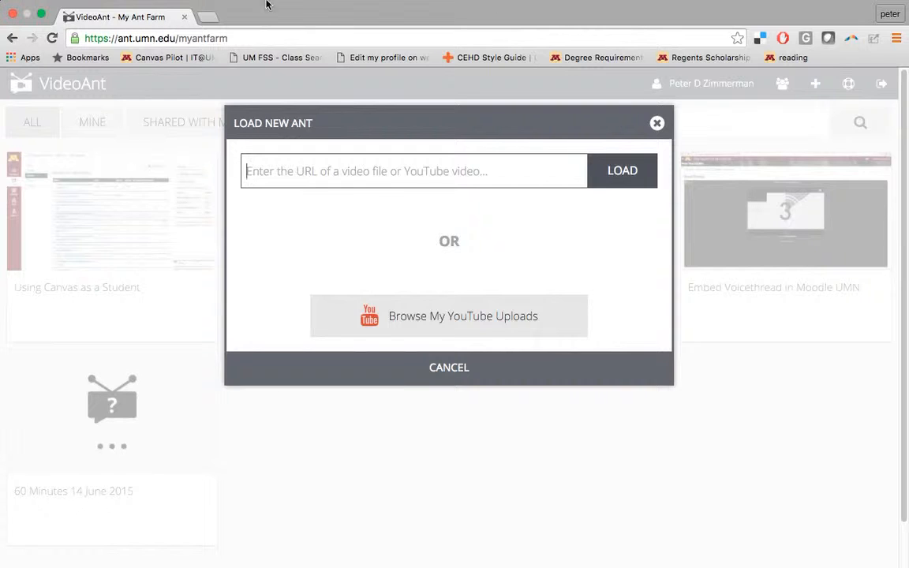
pyautogui.click(207, 16)
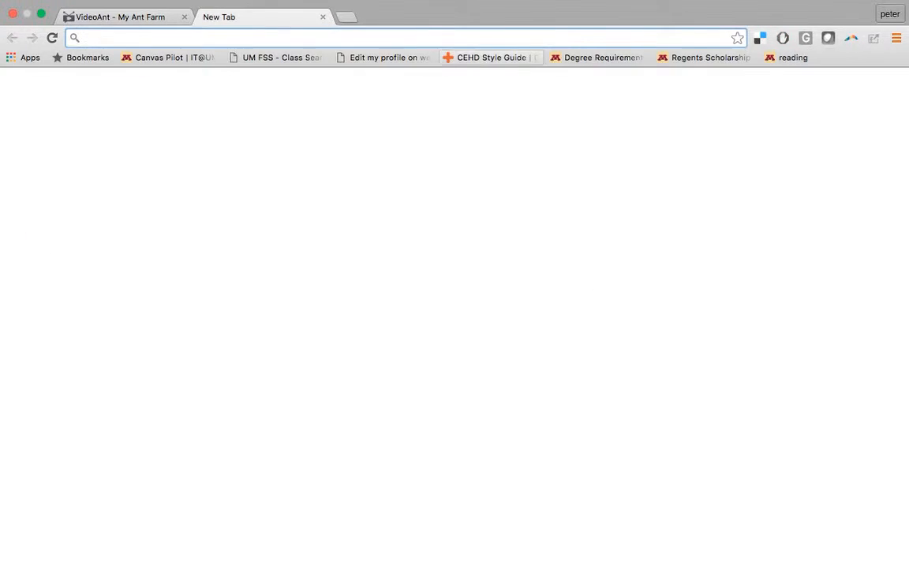
# Load youtube.com and search for 'moodle tutorial for beginners'
pyautogui.write('youtube.com')
pyautogui.press('Return')
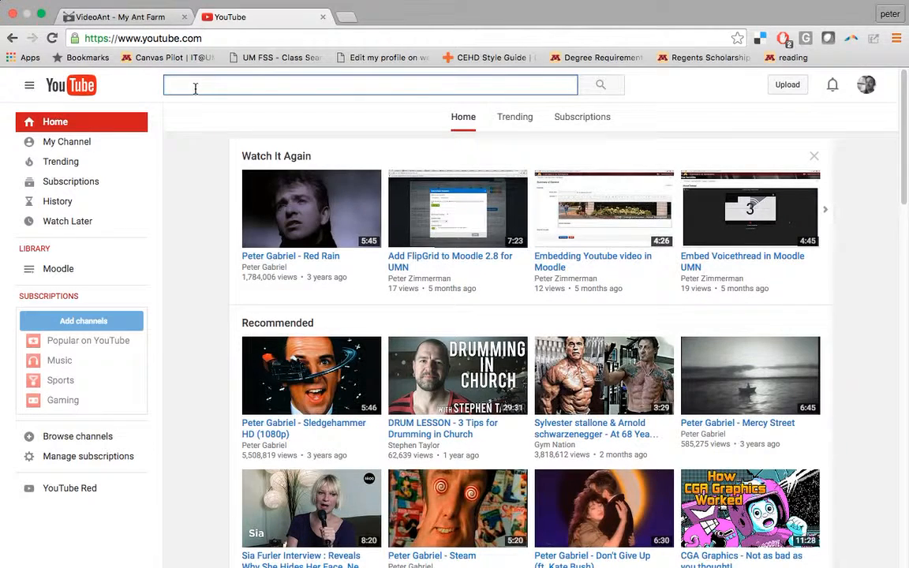
pyautogui.write('can')
pyautogui.press('BackSpace')
pyautogui.press('BackSpace')
pyautogui.press('BackSpace')
pyautogui.write('mo')
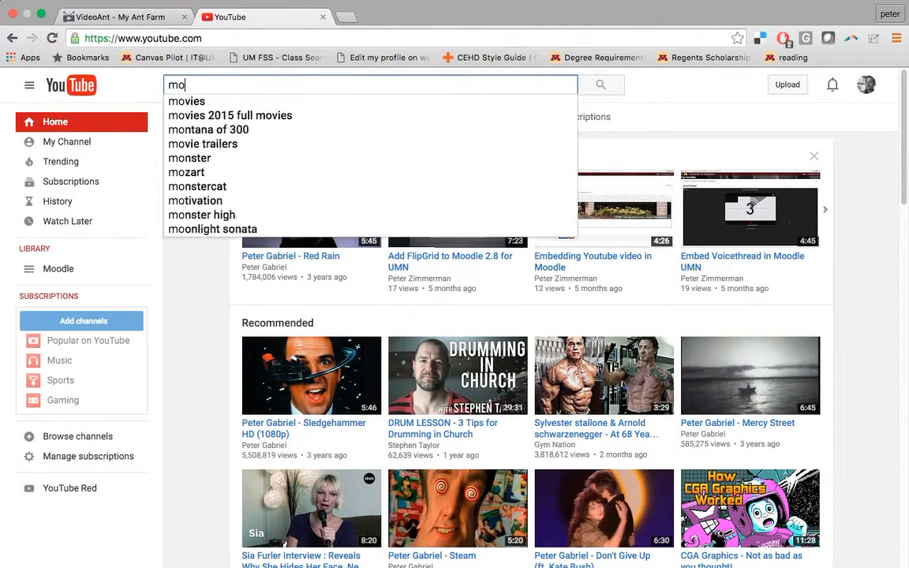
pyautogui.write('odle')
pyautogui.press('Down')
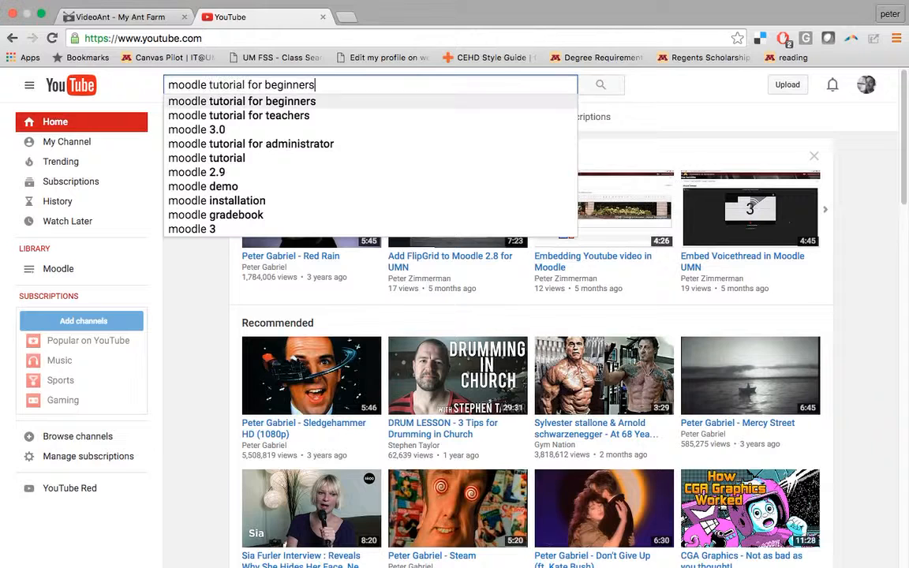
pyautogui.press('Down')
pyautogui.press('Up')
pyautogui.press('Return')
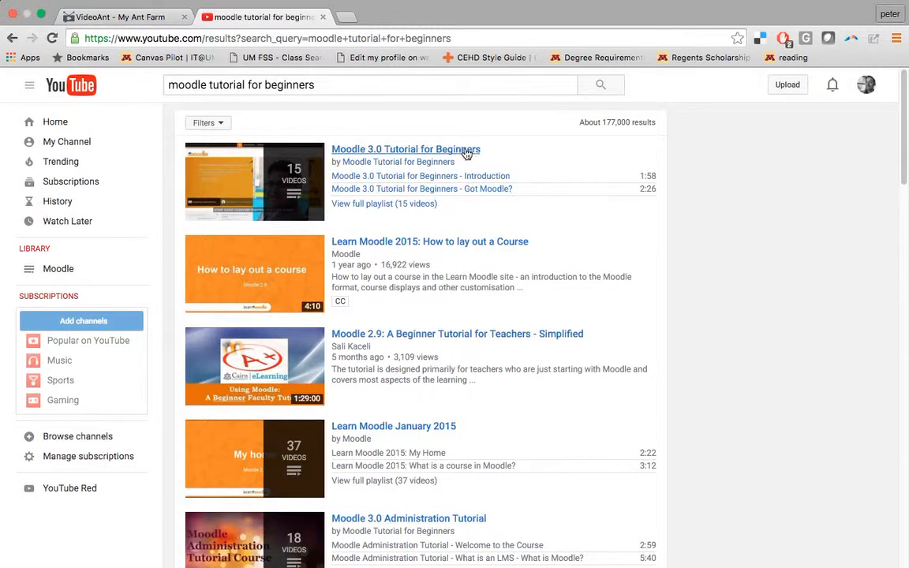
# Open the Moodle 3.0 Tutorial for Beginners - Introduction playlist video and pause it
pyautogui.click(418, 153)
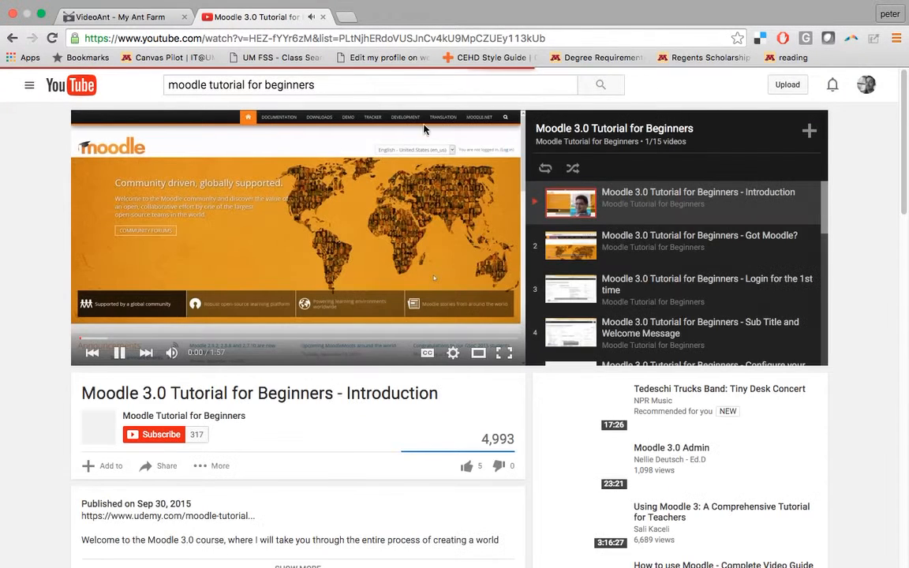
pyautogui.click(118, 353)
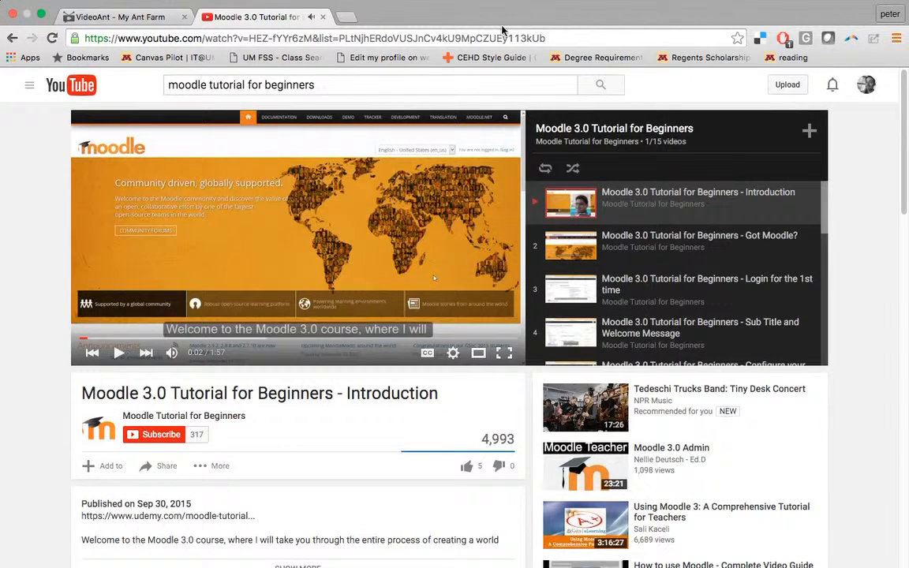
pyautogui.scroll(-3, 331, 418)
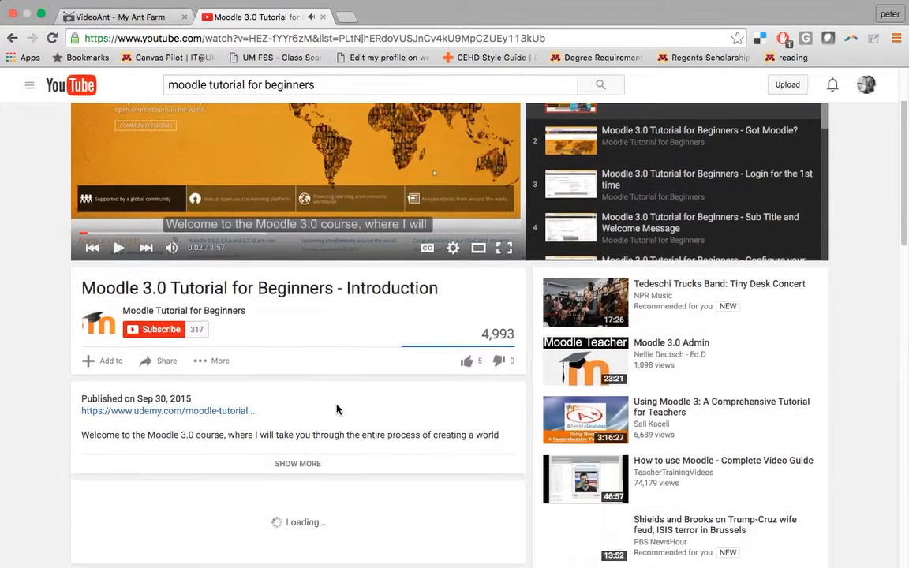
pyautogui.scroll(3, 403, 344)
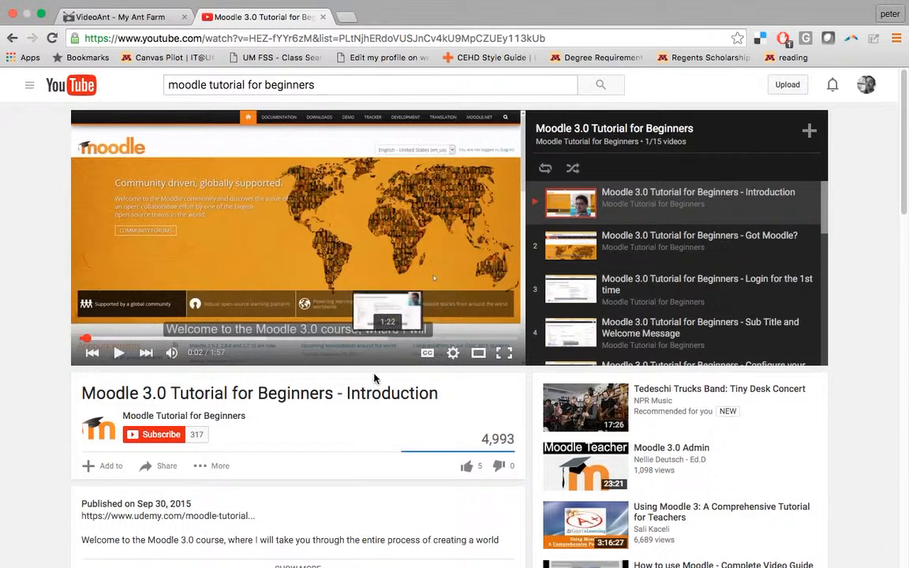
pyautogui.scroll(-5, 360, 392)
pyautogui.click(158, 304)
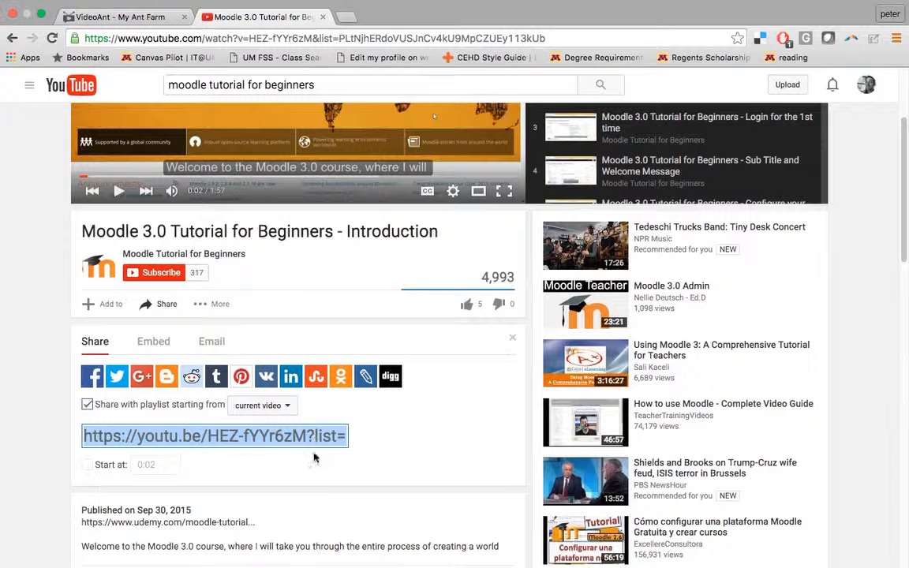
pyautogui.scroll(3, 333, 435)
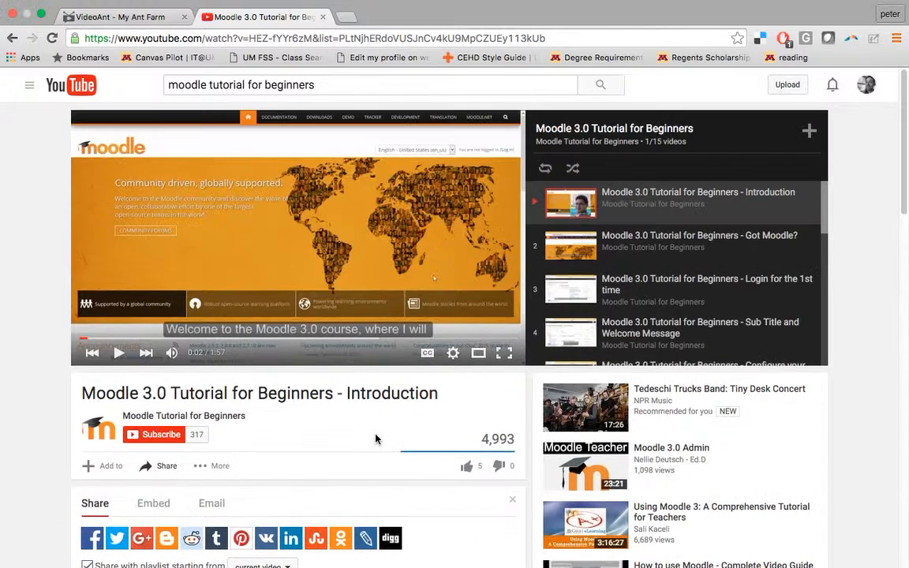
pyautogui.scroll(-5, 338, 389)
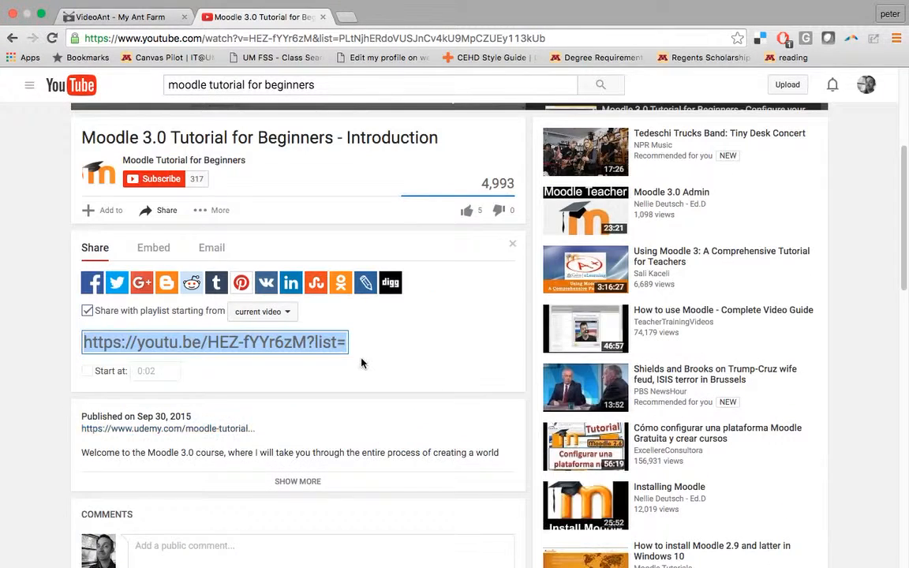
pyautogui.click(87, 312)
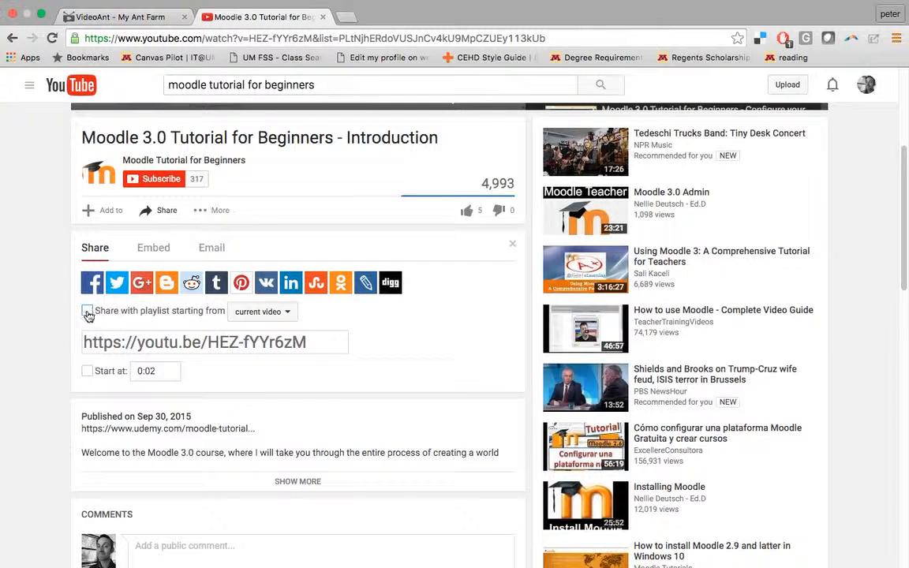
pyautogui.click(88, 313)
pyautogui.click(88, 312)
pyautogui.click(315, 341)
pyautogui.press('super+c')
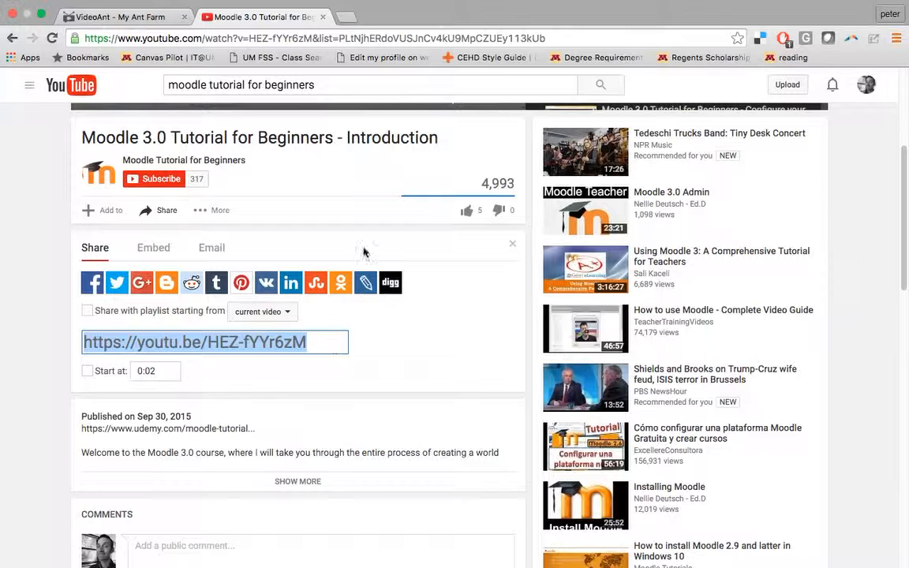
pyautogui.click(120, 14)
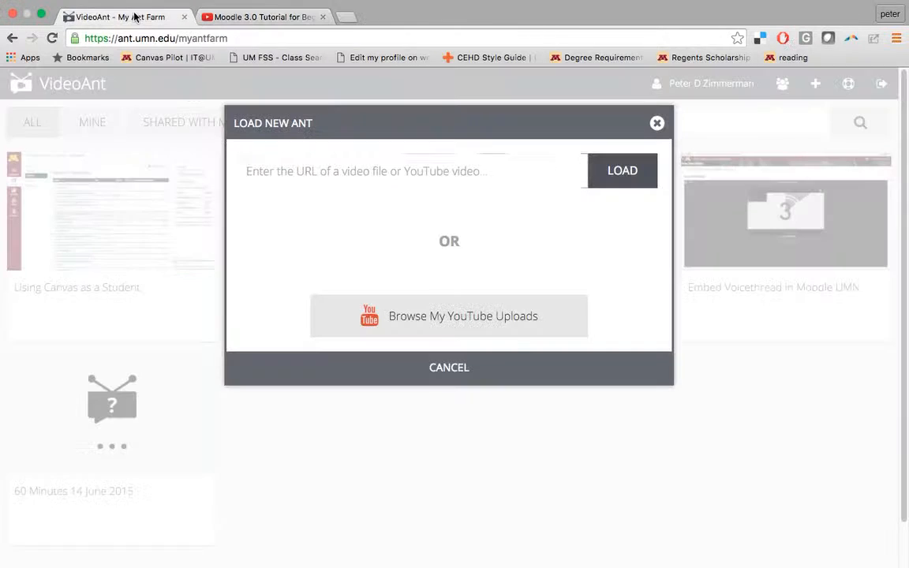
pyautogui.click(418, 178)
pyautogui.press('super+v')
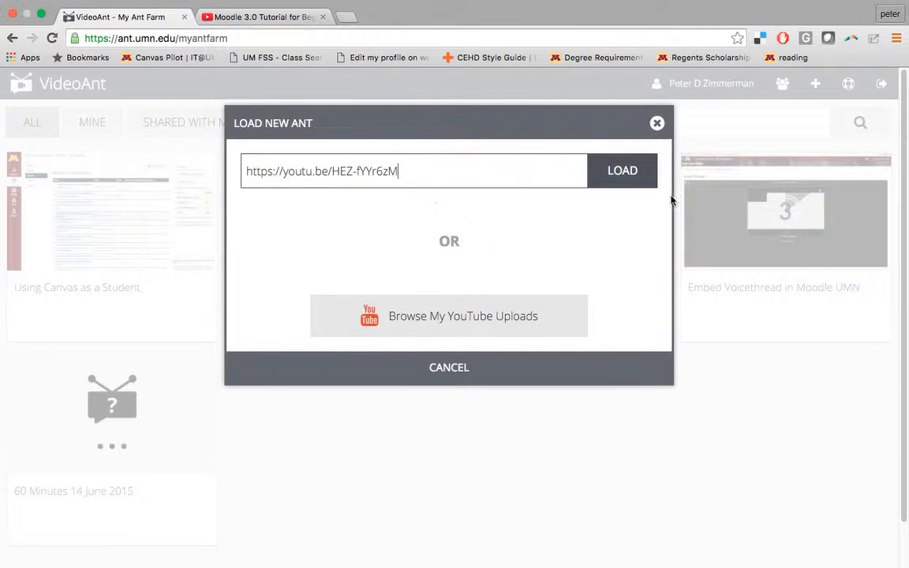
pyautogui.click(620, 184)
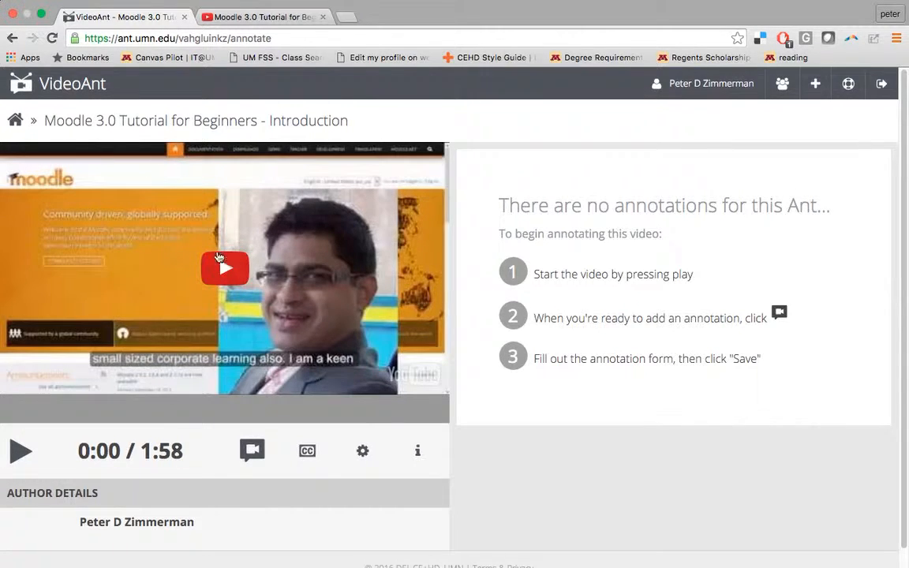
pyautogui.scroll(-1, 486, 371)
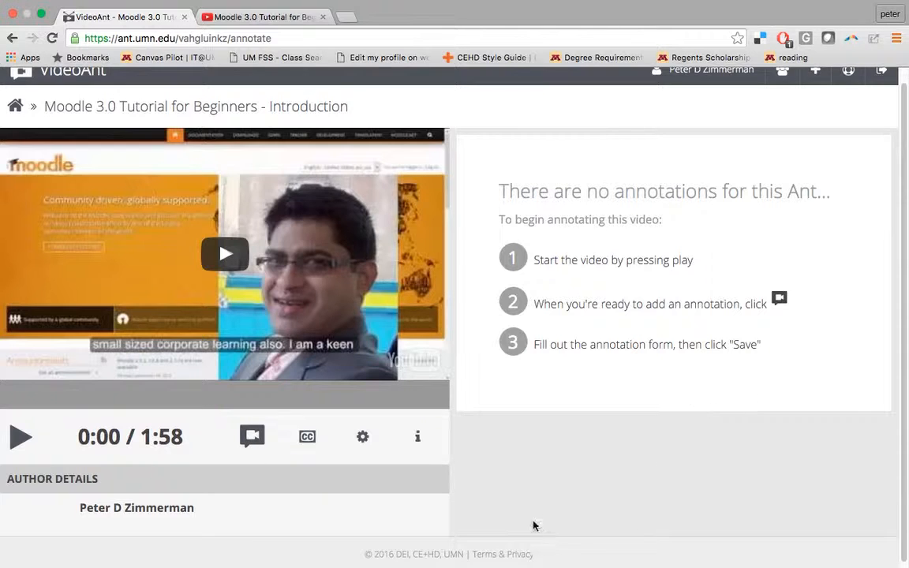
# Add and save a 0:03 annotation with subject 'Test comment' and content 'Good video'
pyautogui.click(230, 232)
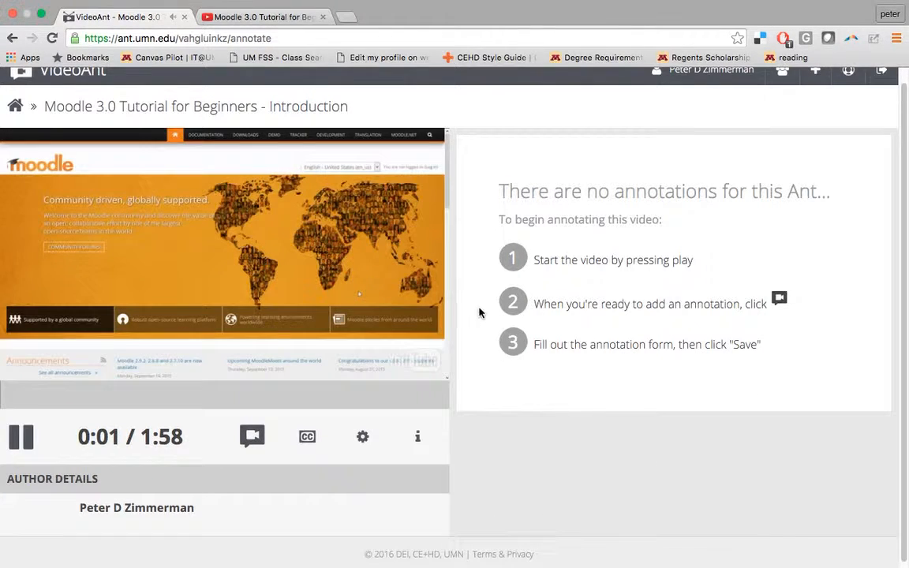
pyautogui.click(253, 436)
pyautogui.click(528, 161)
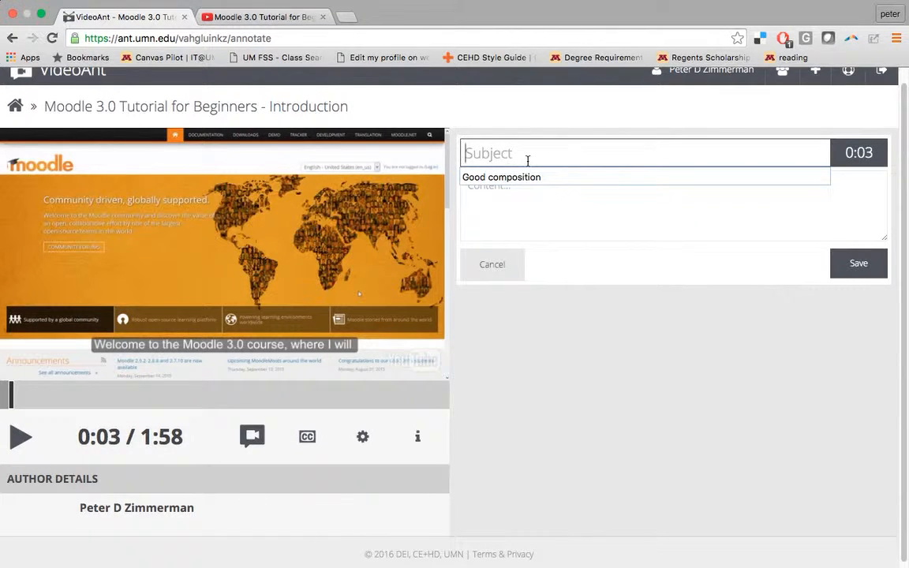
pyautogui.write('TE')
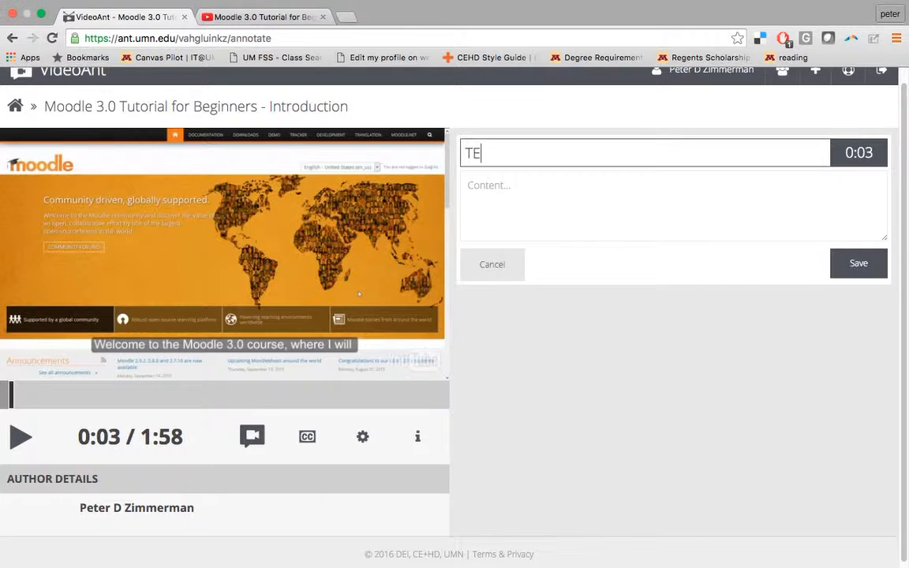
pyautogui.press('BackSpace')
pyautogui.press('BackSpace')
pyautogui.write('TEst comment')
pyautogui.press('Tab')
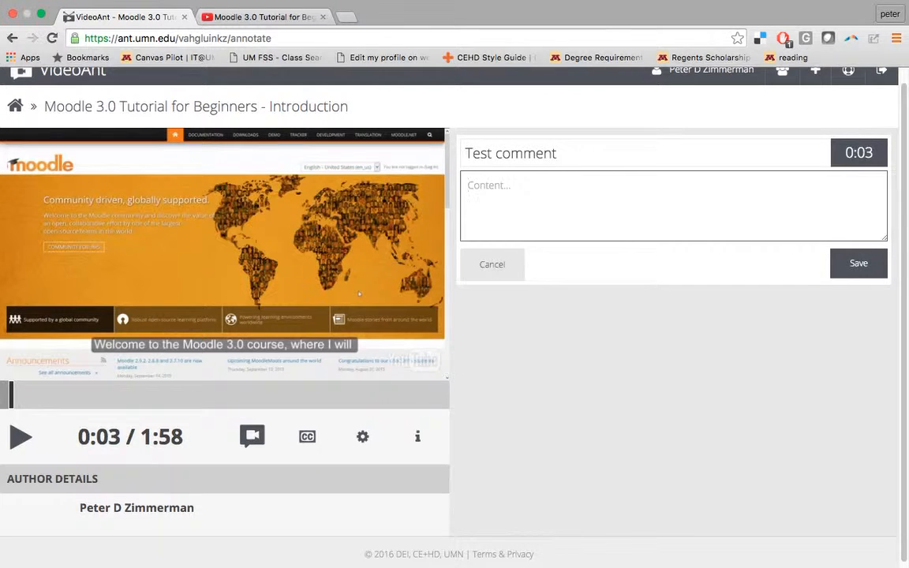
pyautogui.write('Good video')
pyautogui.click(861, 265)
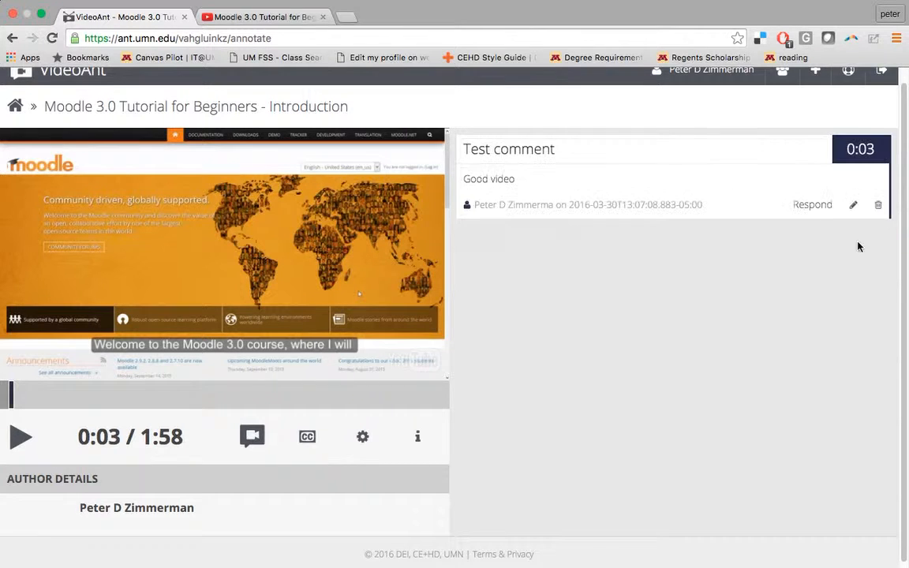
pyautogui.click(11, 432)
# Jump to 0:56 and save an annotation titled 'another' with content 'comment'
pyautogui.moveTo(12, 391)
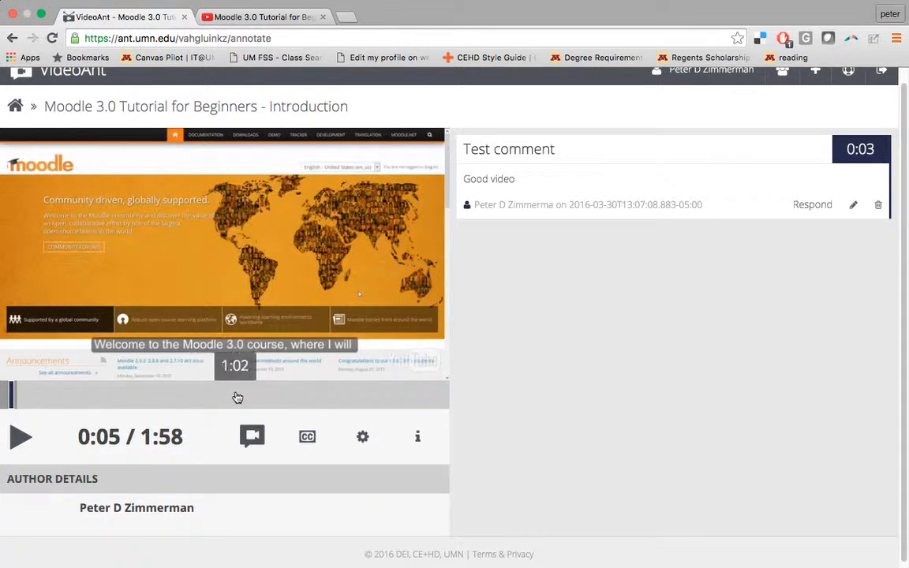
pyautogui.click(209, 394)
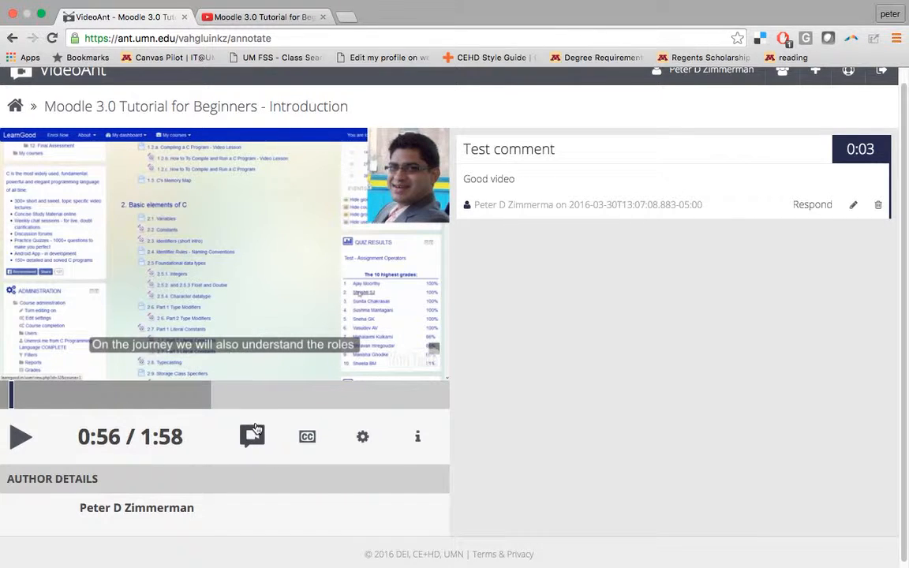
pyautogui.click(208, 393)
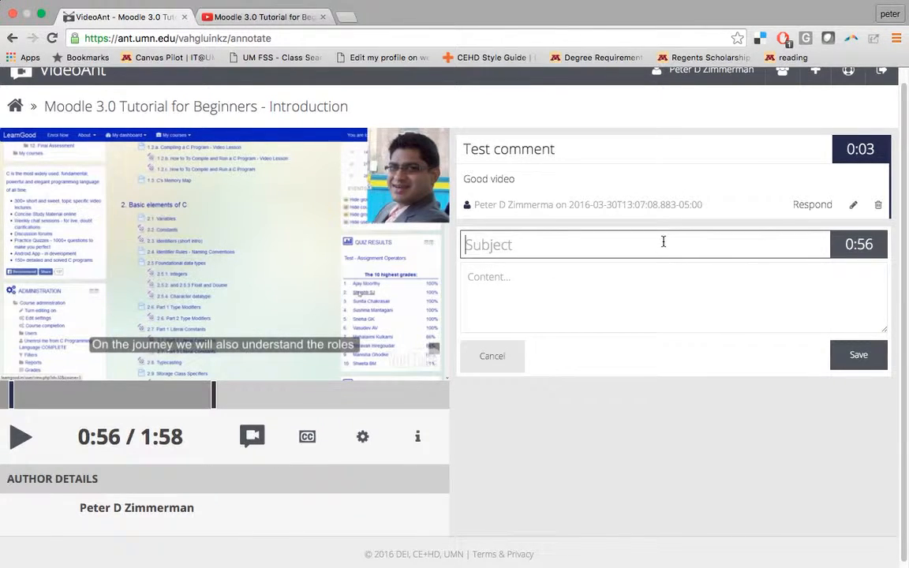
pyautogui.write('another')
pyautogui.press('Tab')
pyautogui.write('to')
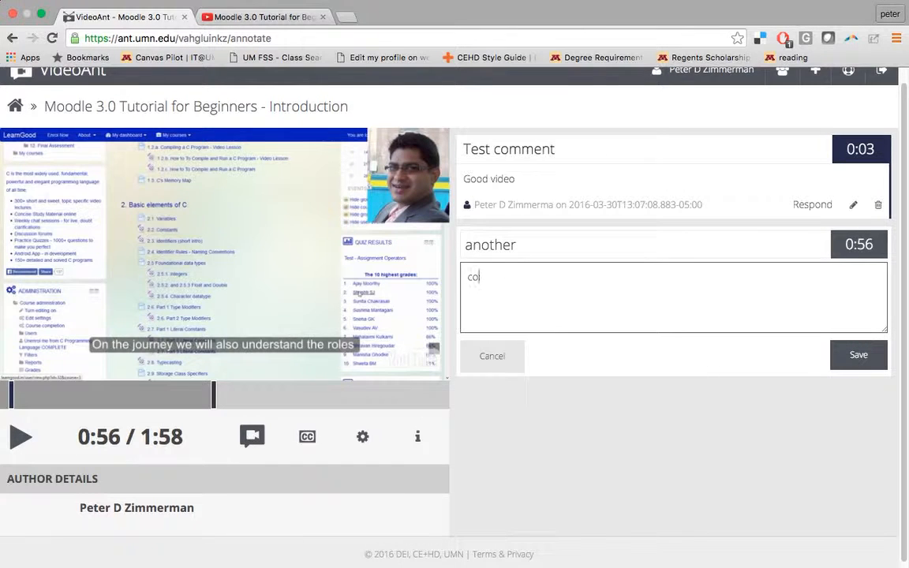
pyautogui.write('mment')
pyautogui.click(868, 362)
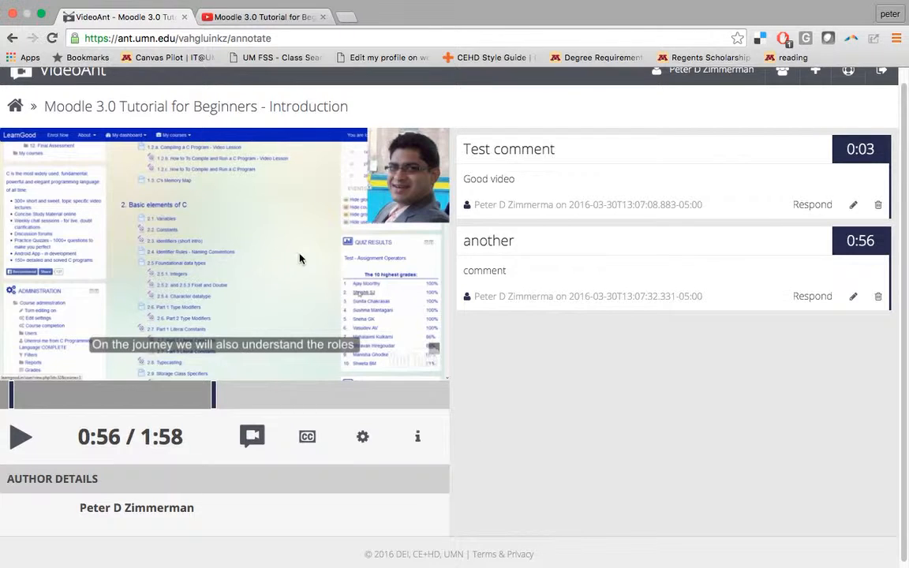
# Post the reply 'response' to the Test comment annotation
pyautogui.click(807, 204)
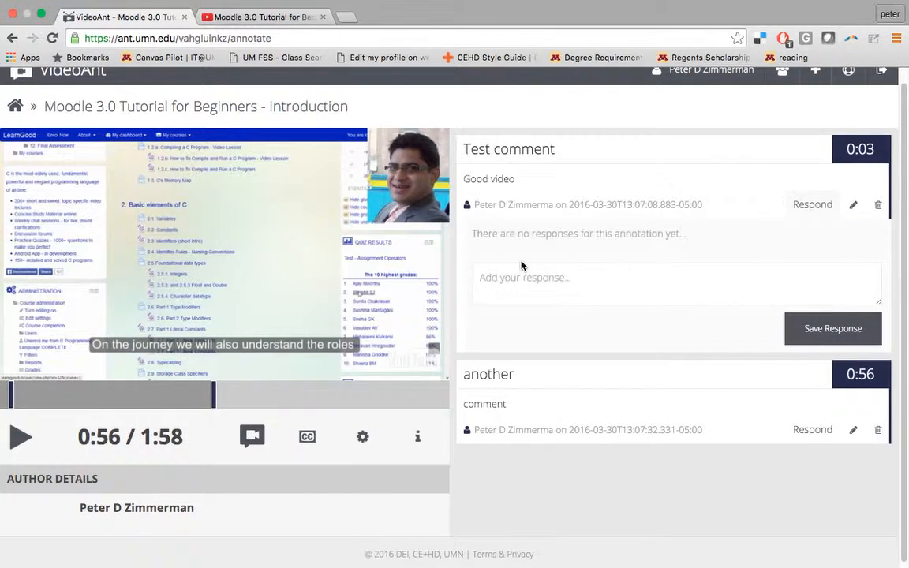
pyautogui.click(511, 288)
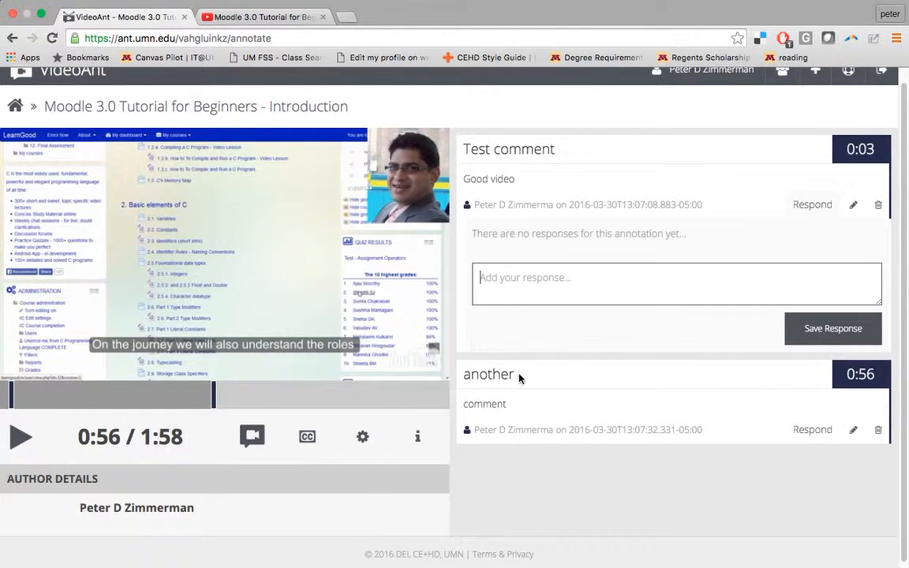
pyautogui.write('response')
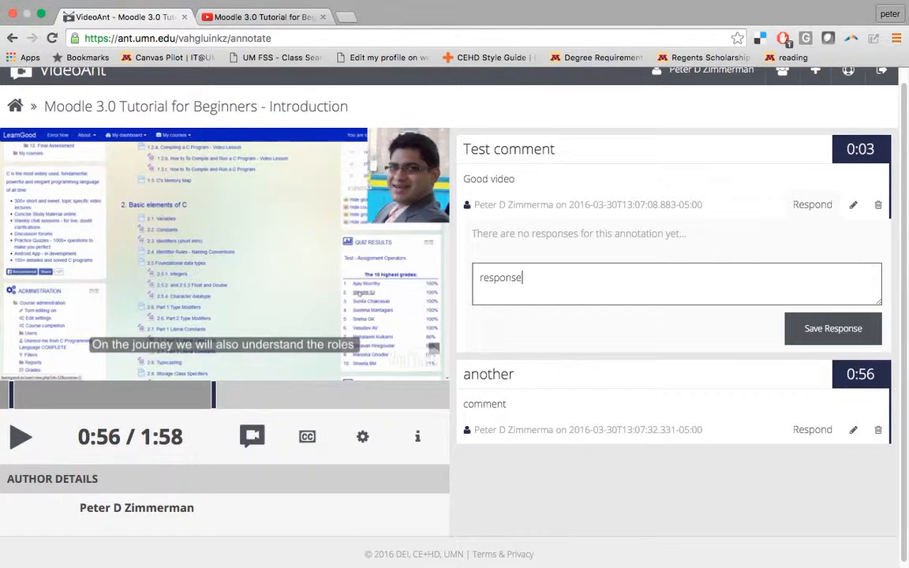
pyautogui.click(859, 326)
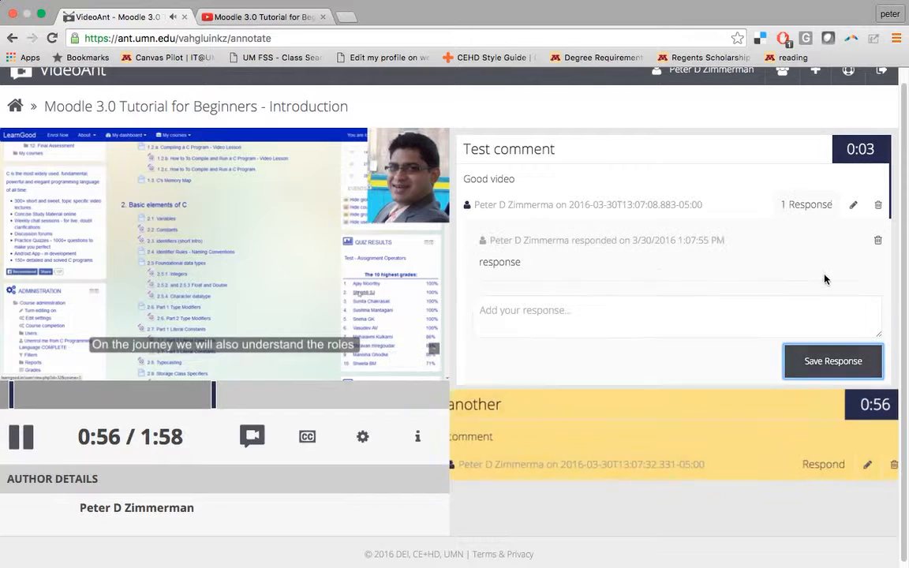
# Pause the video and return to the My Ant Farm list of all Ants
pyautogui.click(21, 436)
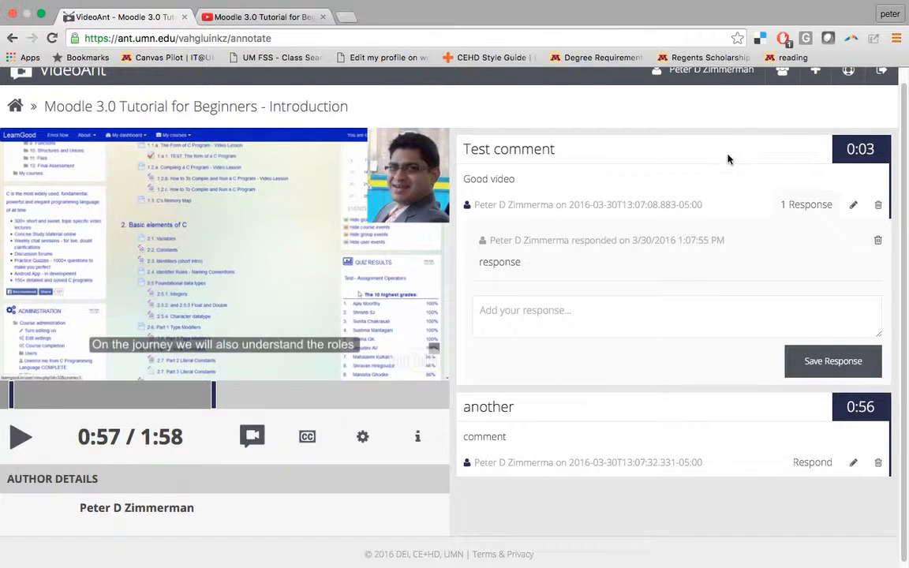
pyautogui.scroll(-1, 688, 193)
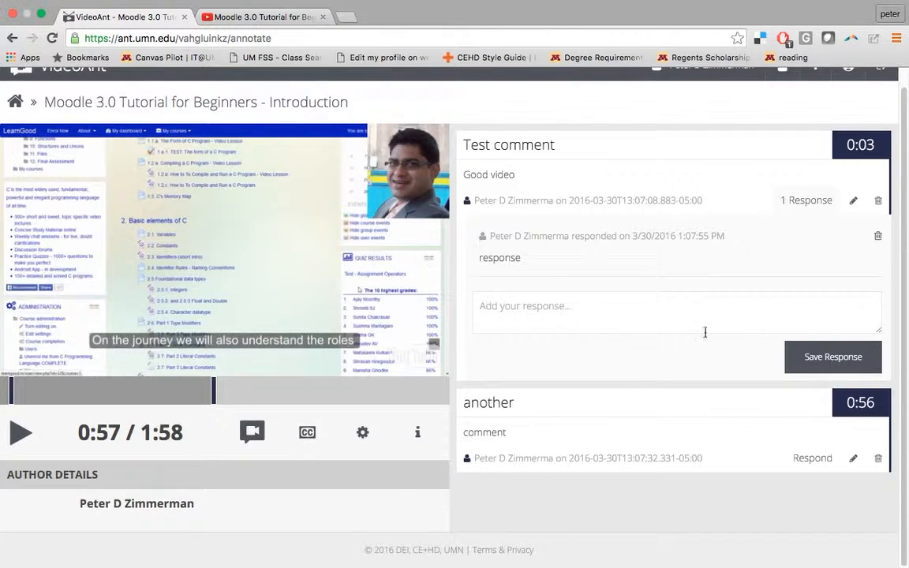
pyautogui.scroll(1, 706, 328)
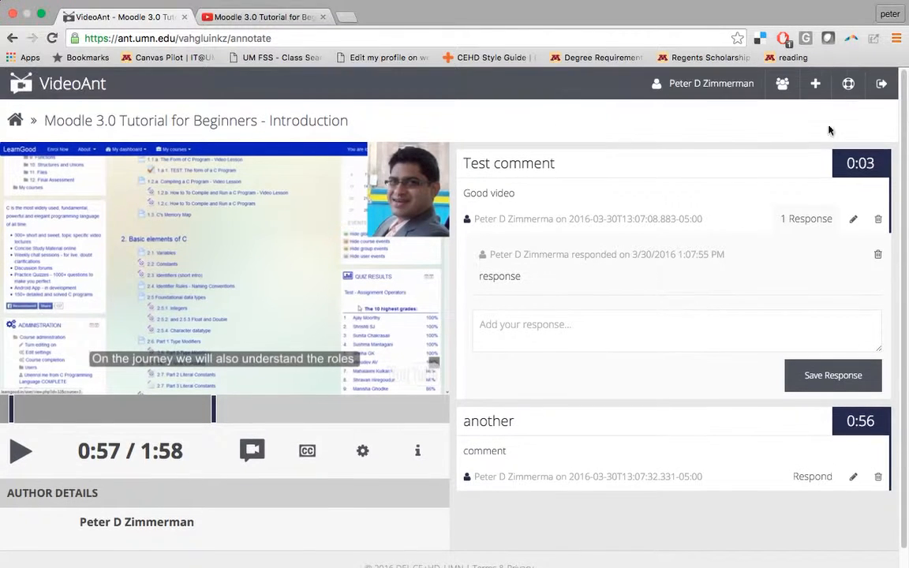
pyautogui.click(61, 82)
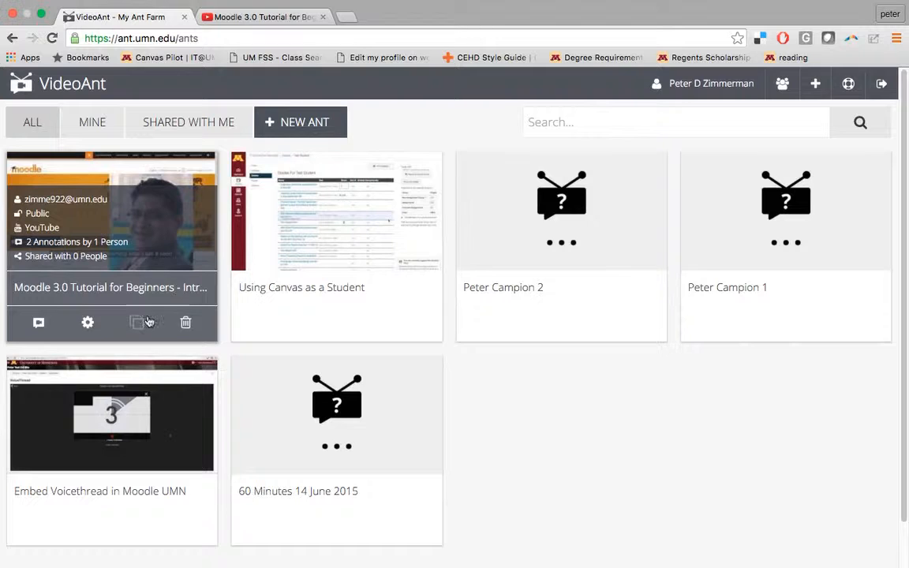
# Open the Moodle tutorial ant's settings and select the share URL in its Share section
pyautogui.click(88, 323)
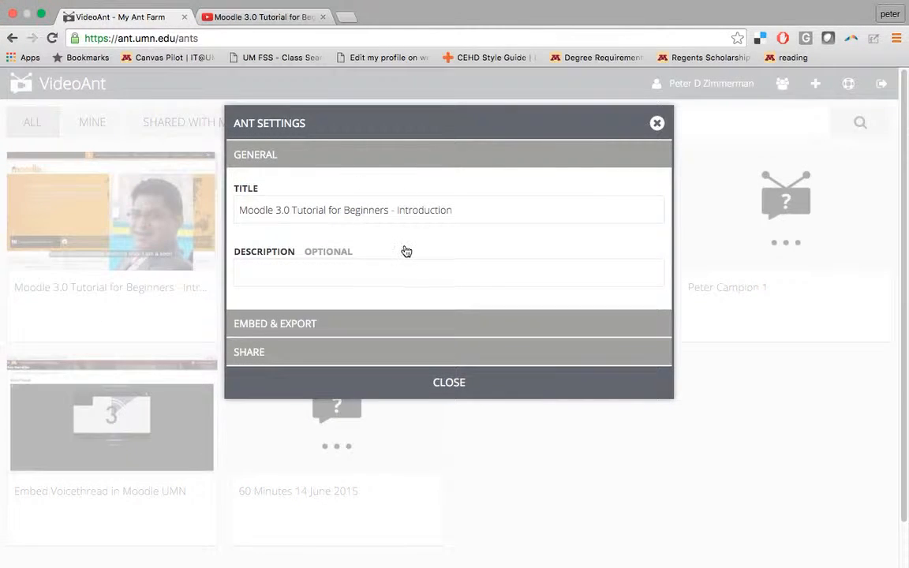
pyautogui.scroll(-1, 405, 249)
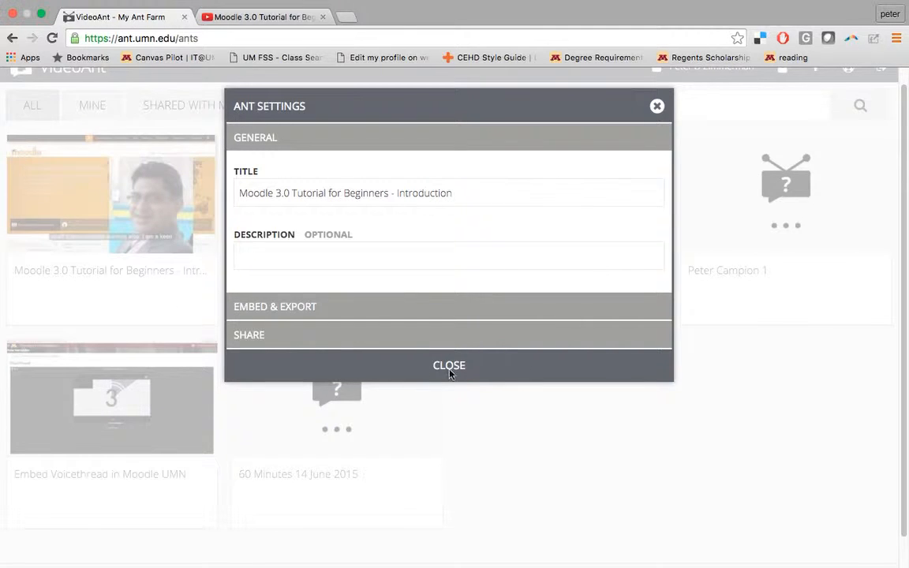
pyautogui.click(283, 336)
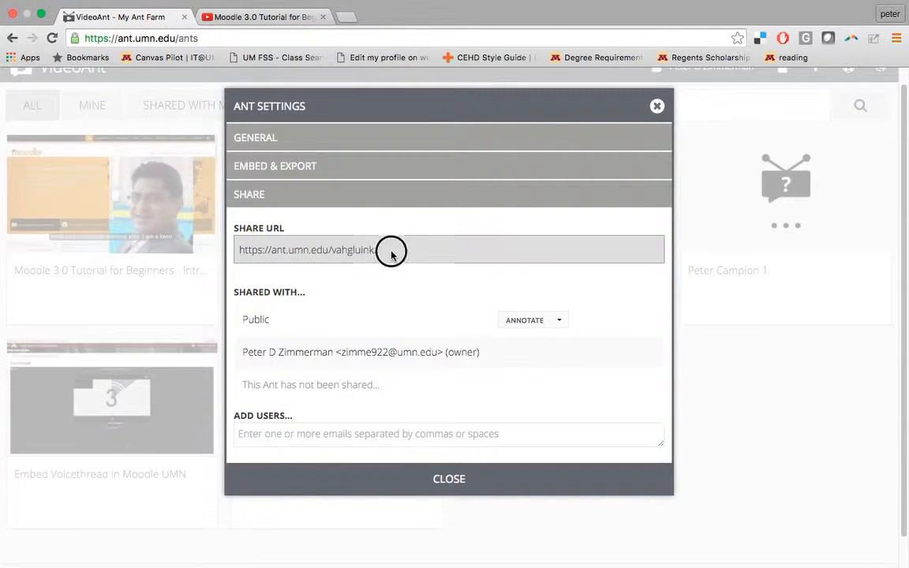
pyautogui.moveTo(390, 249); pyautogui.dragTo(230, 251)
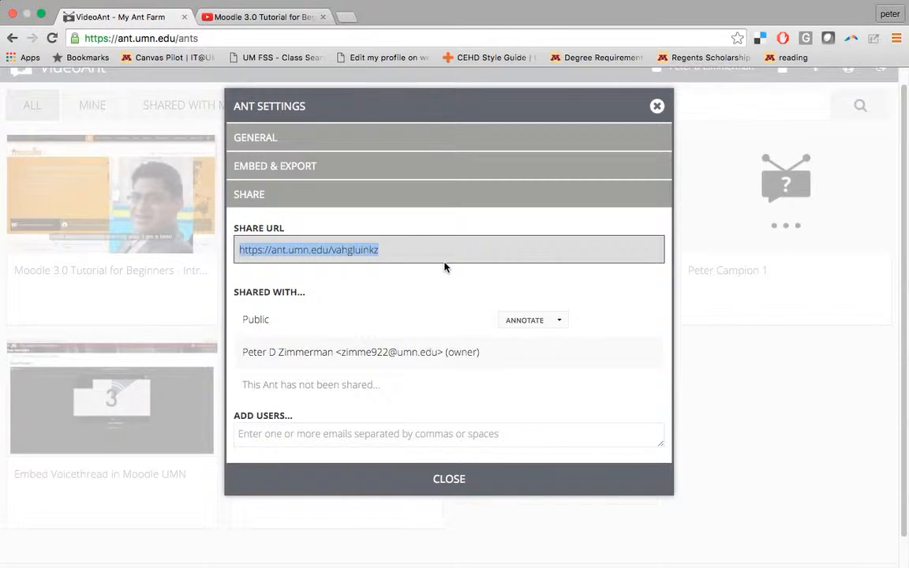
pyautogui.click(282, 305)
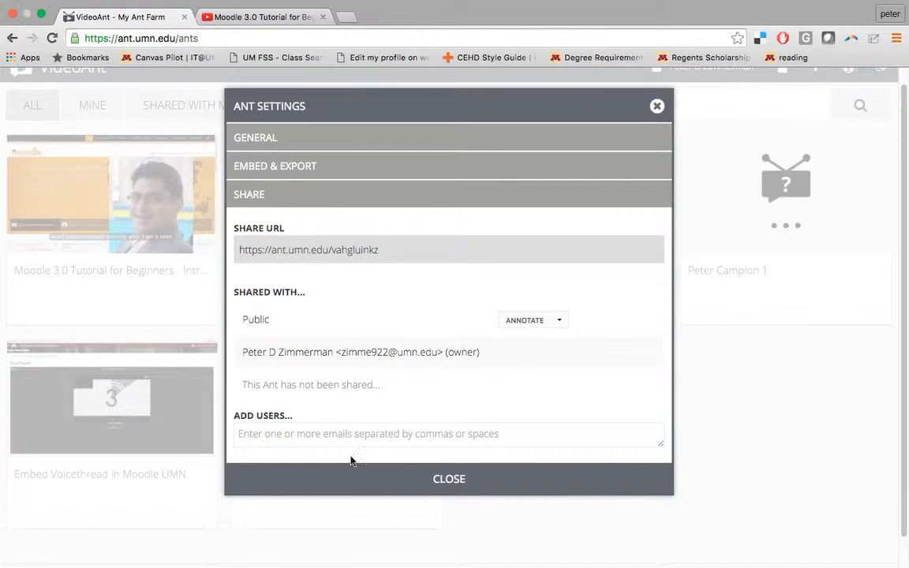
# Open the Add Users options, then expand Embed & Export to show the iframe code
pyautogui.click(358, 431)
pyautogui.scroll(-1, 427, 359)
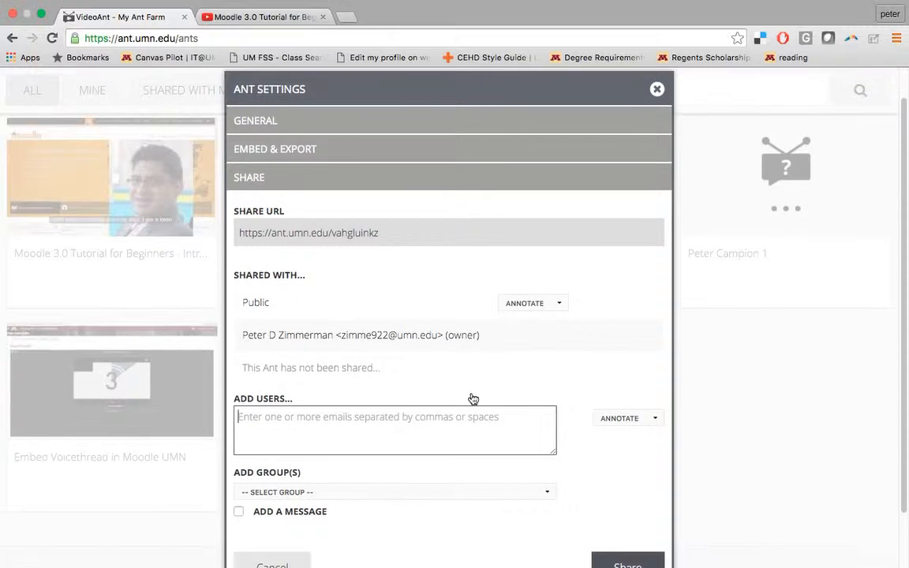
pyautogui.scroll(-1, 536, 477)
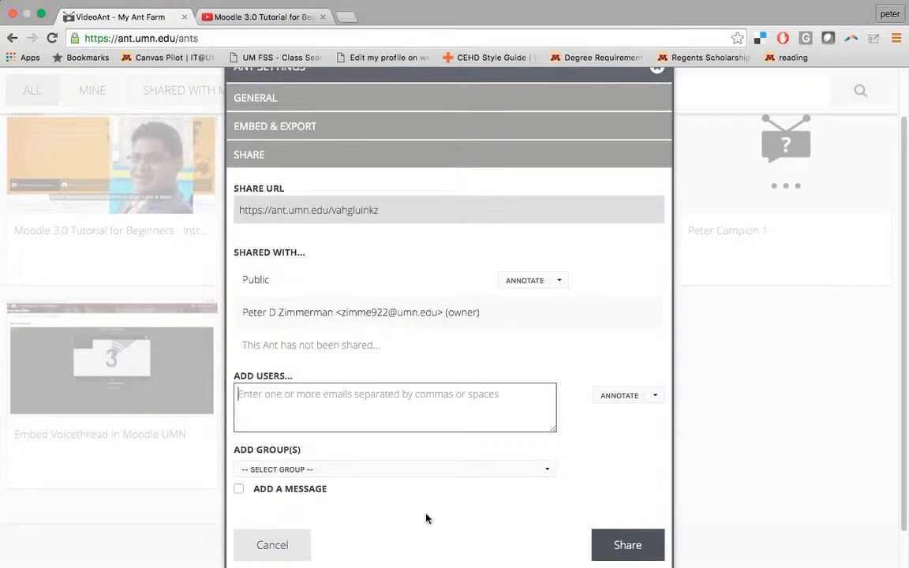
pyautogui.scroll(3, 462, 347)
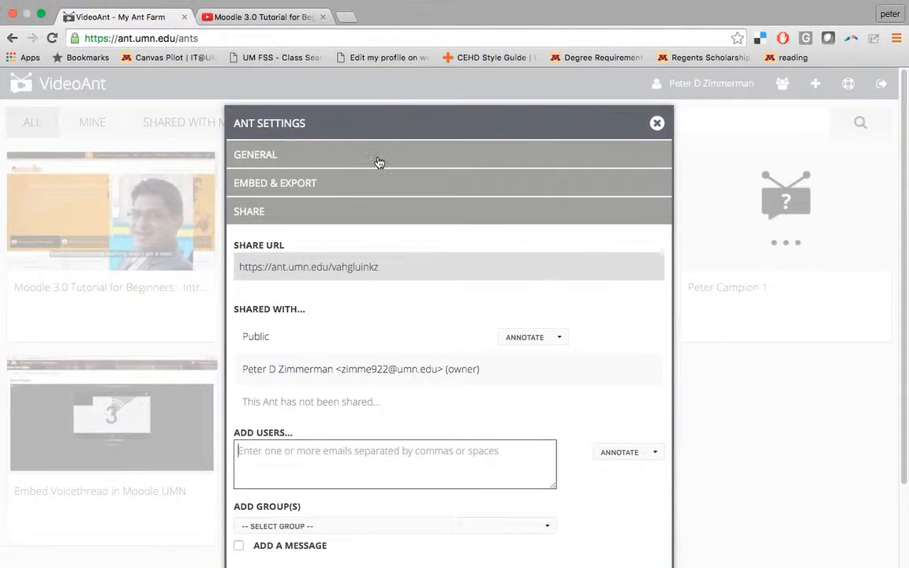
pyautogui.click(359, 188)
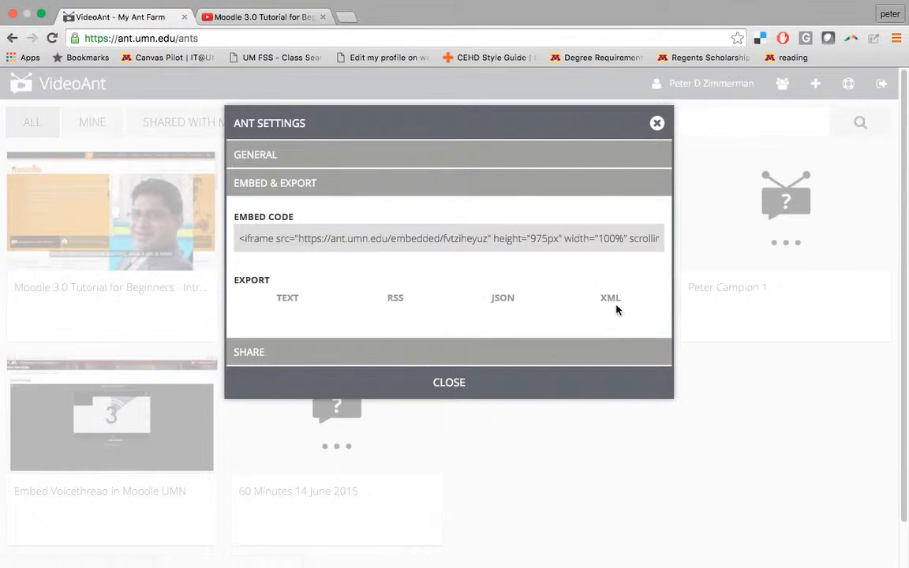
# Toggle the General and Embed & Export headers, then bring the Moodle window over VideoAnt
pyautogui.click(343, 158)
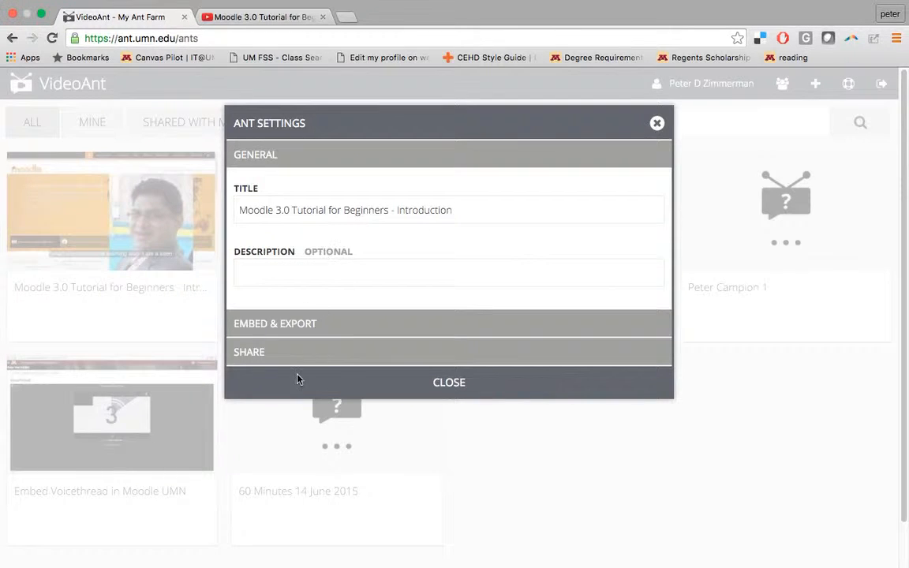
pyautogui.click(332, 320)
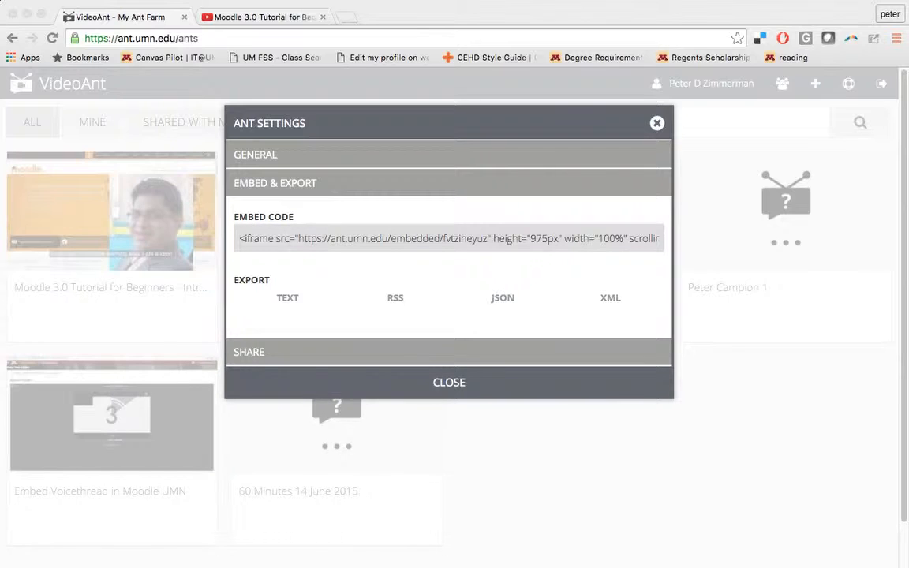
pyautogui.moveTo(836, 564); pyautogui.dragTo(835, 10)
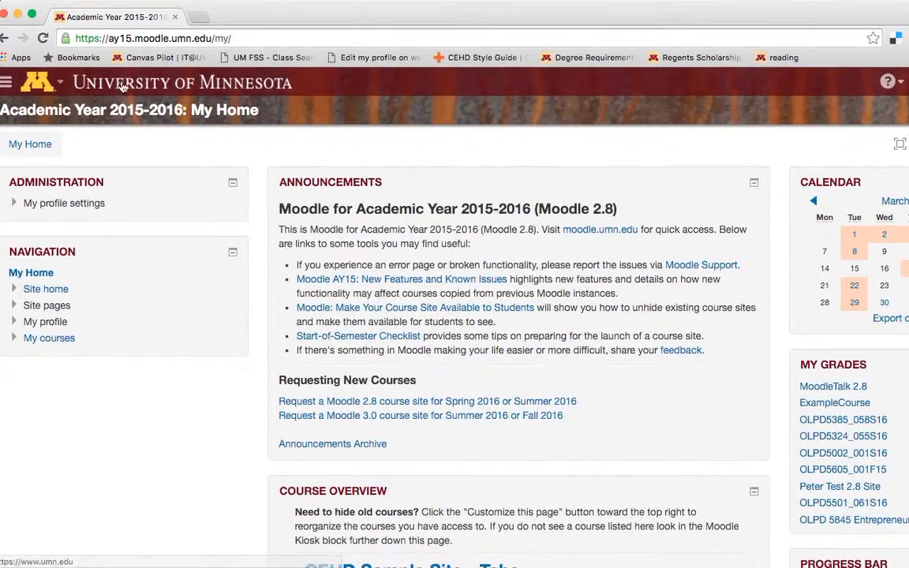
# Maximise Moodle, open the Peter Test 2.8 Site course and turn editing on
pyautogui.click(31, 13)
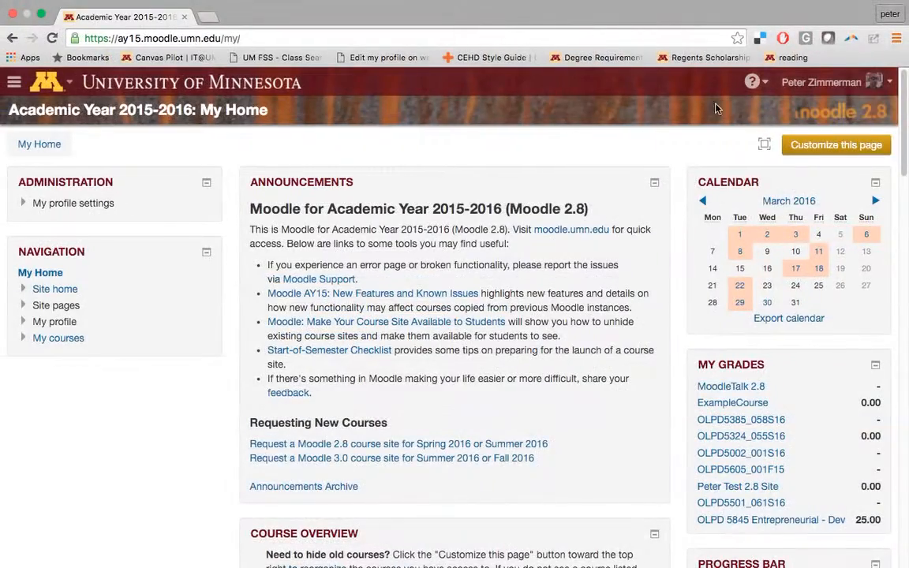
pyautogui.scroll(-3, 683, 264)
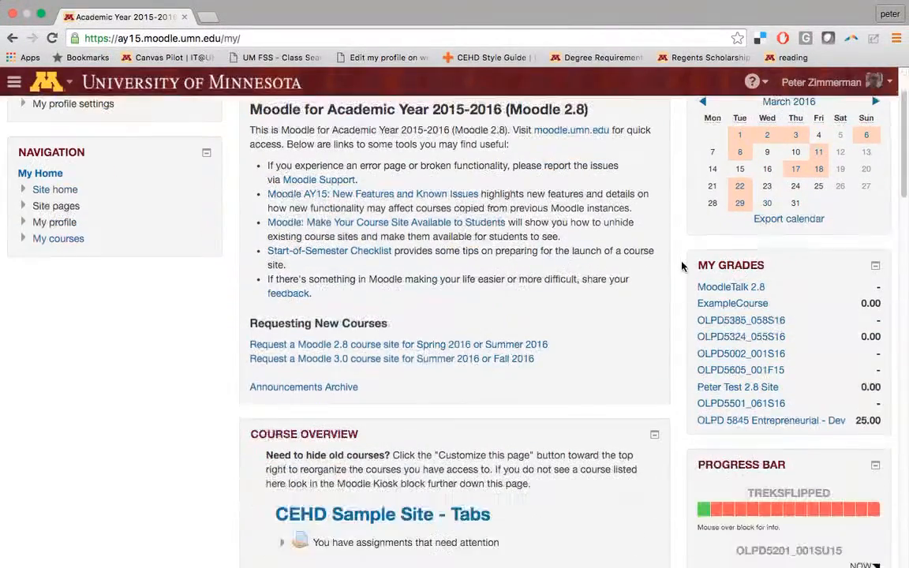
pyautogui.click(767, 387)
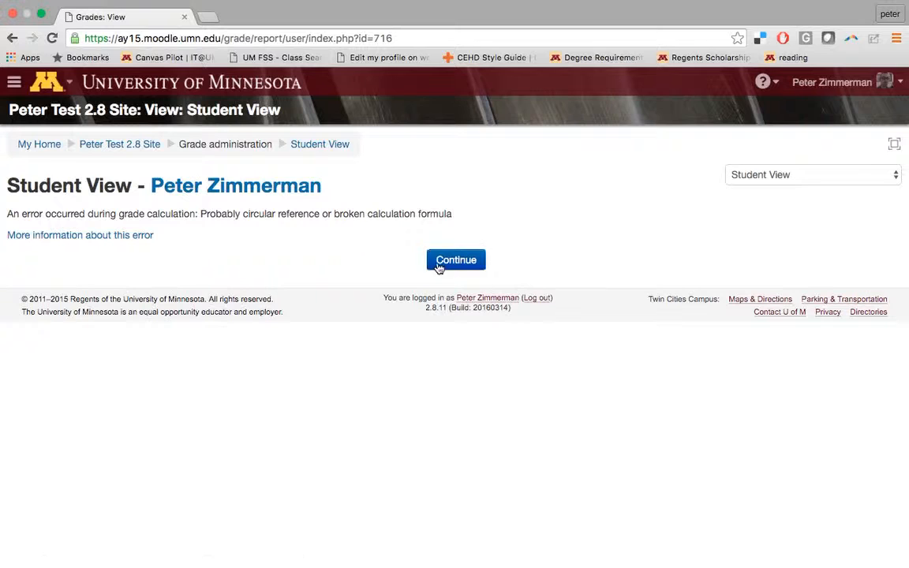
pyautogui.click(441, 260)
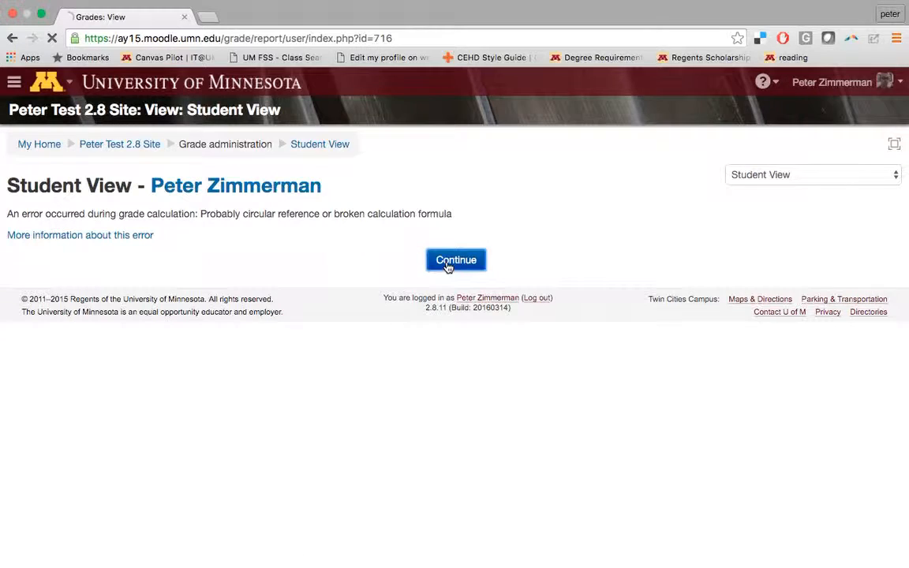
pyautogui.click(86, 145)
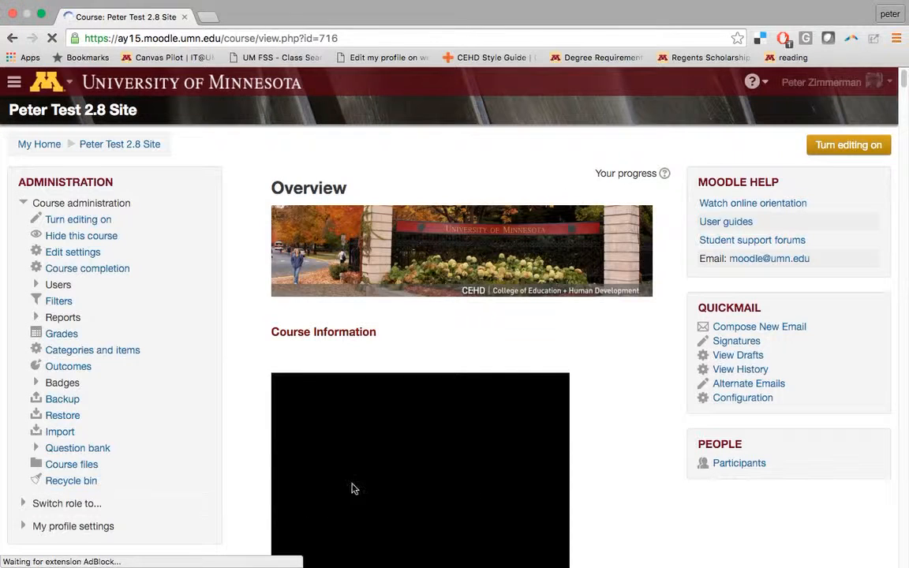
pyautogui.scroll(-5, 621, 347)
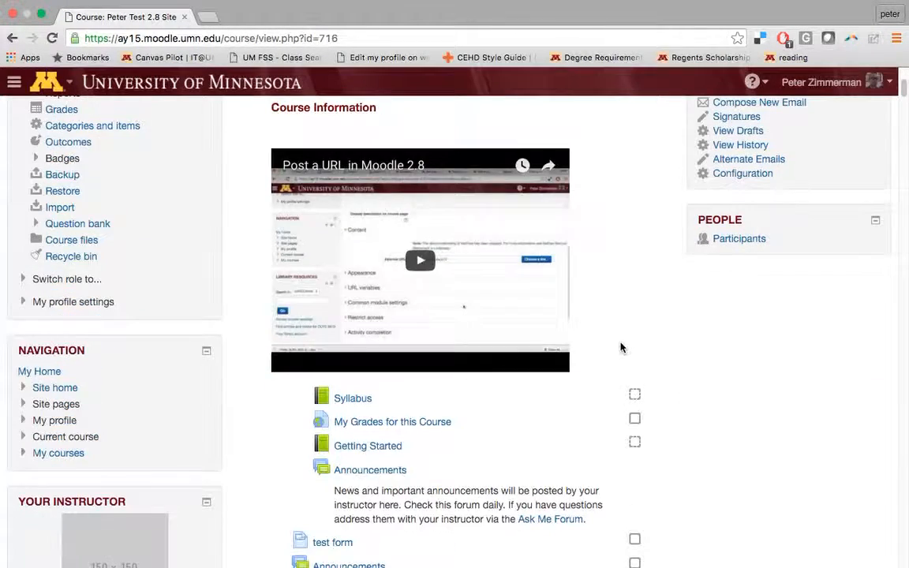
pyautogui.scroll(4, 611, 365)
pyautogui.scroll(1, 549, 254)
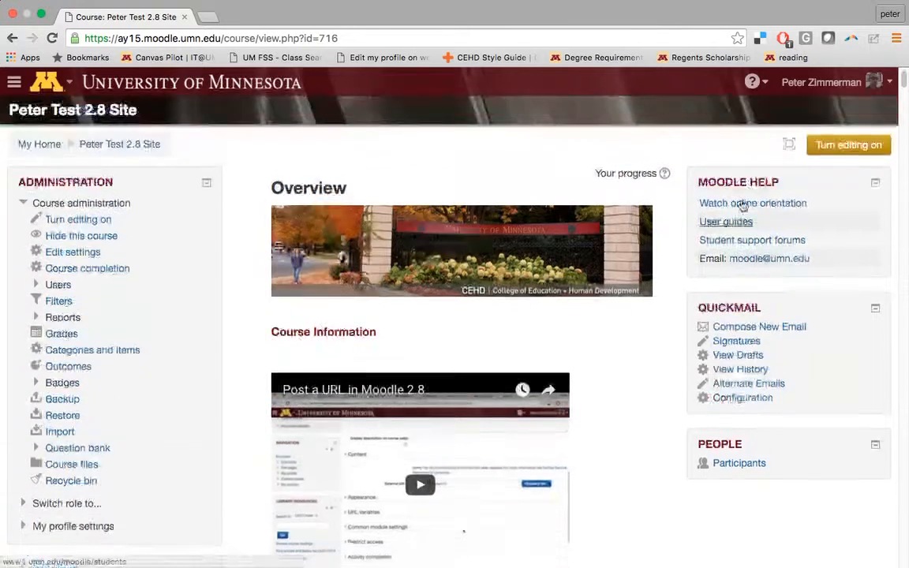
pyautogui.click(868, 144)
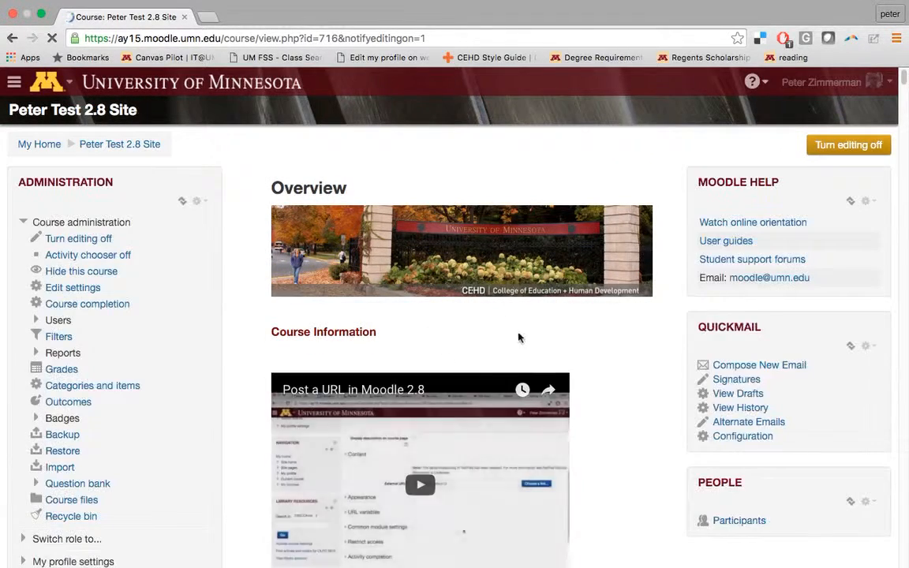
# Add a new Page resource from the Add an activity or resource chooser
pyautogui.scroll(-6, 631, 325)
pyautogui.scroll(-2, 529, 288)
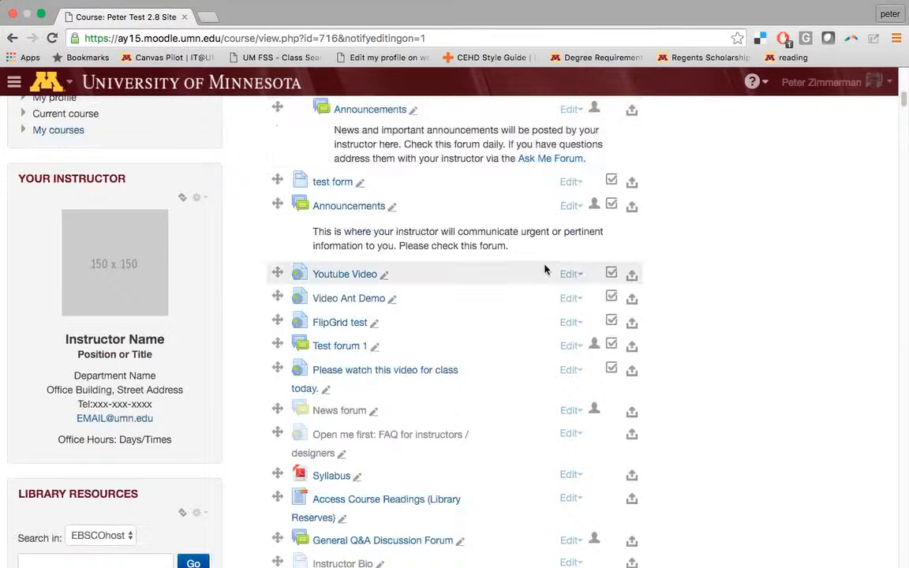
pyautogui.scroll(-8, 560, 266)
pyautogui.click(584, 215)
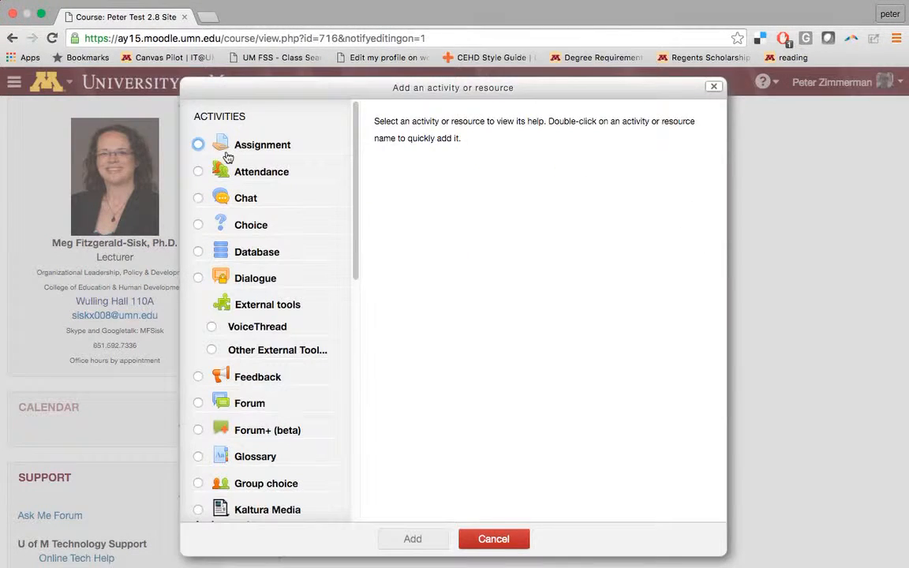
pyautogui.scroll(-10, 344, 339)
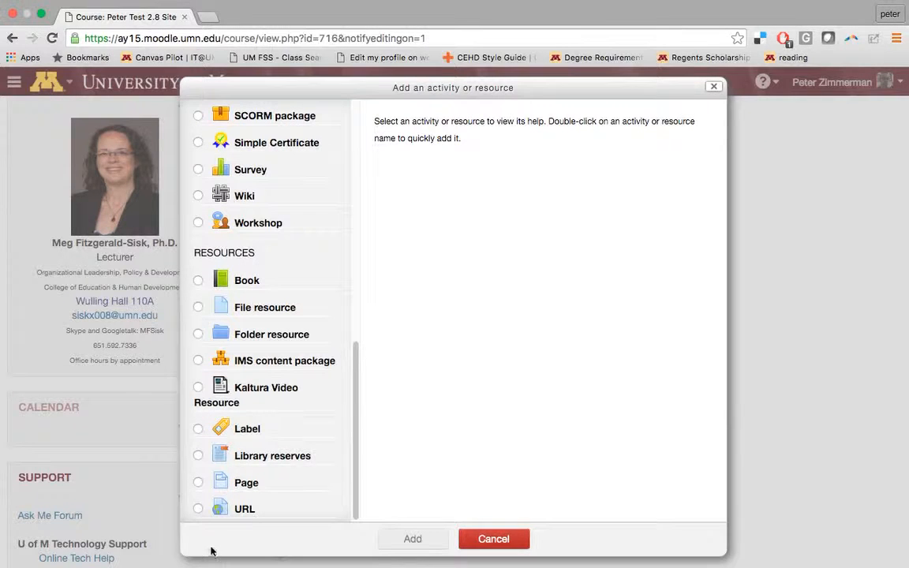
pyautogui.click(202, 482)
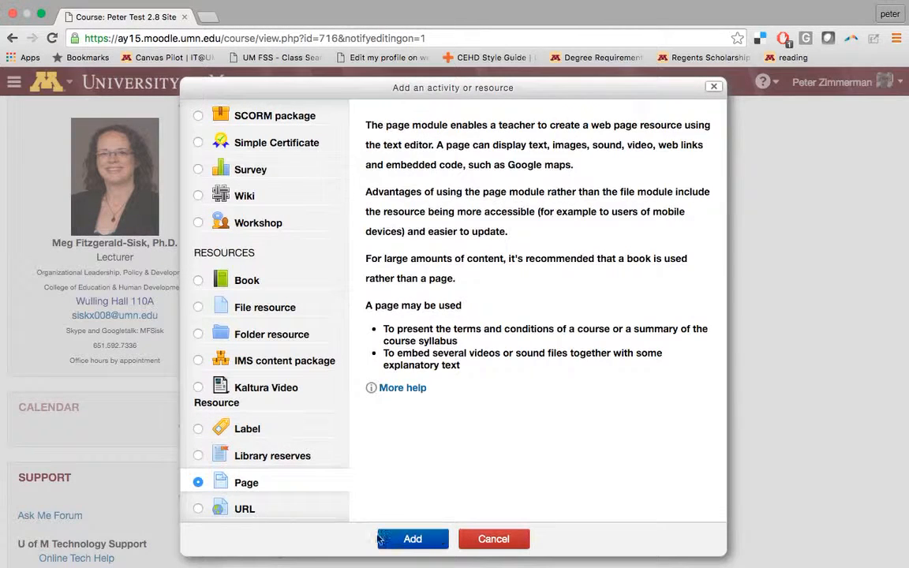
pyautogui.click(413, 538)
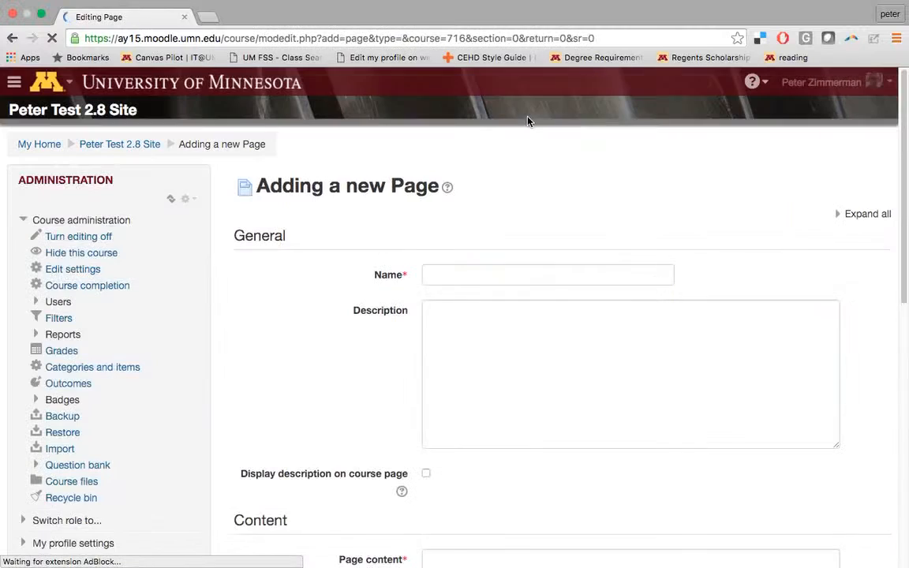
# Name the new page 'Test VideoAnt', click into Page content, and resize the VideoAnt window
pyautogui.click(486, 276)
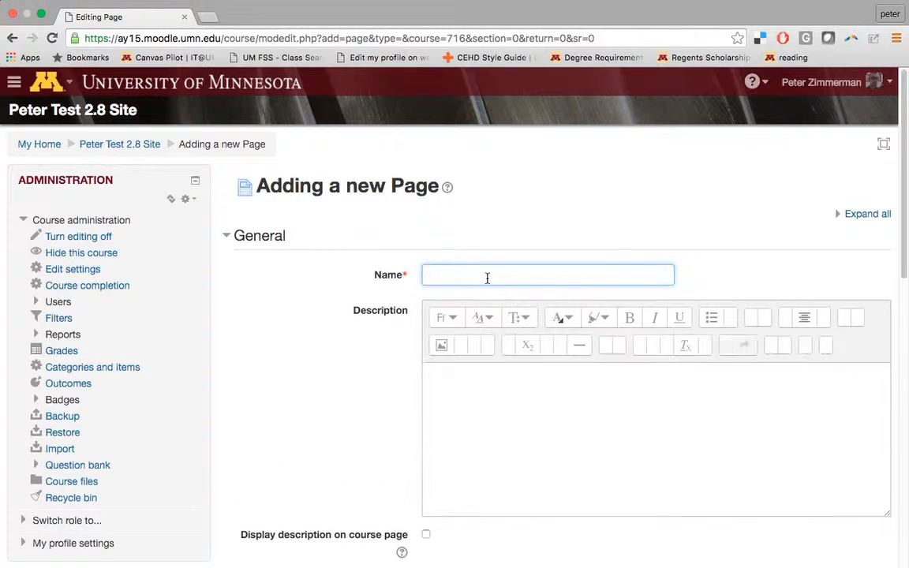
pyautogui.write('Test')
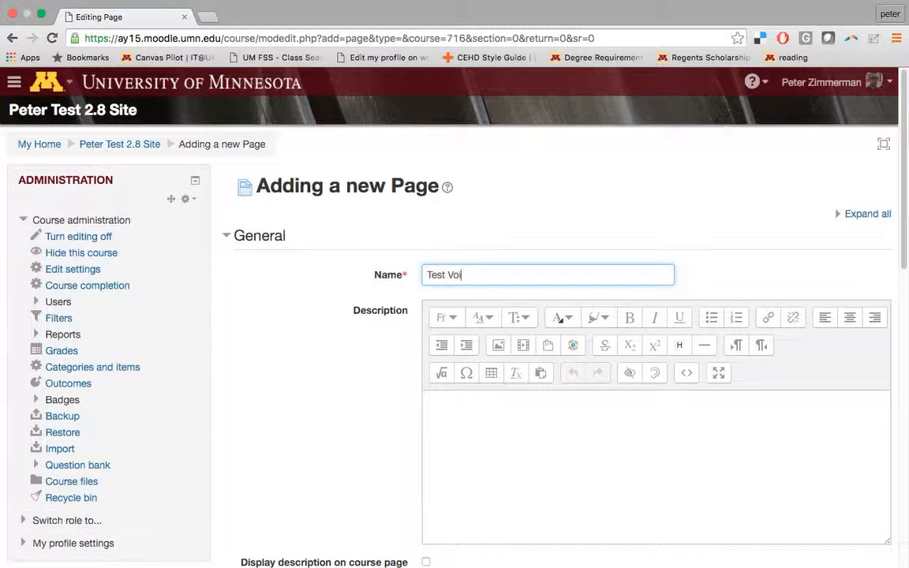
pyautogui.write(' VideoAnt')
pyautogui.scroll(-10, 497, 341)
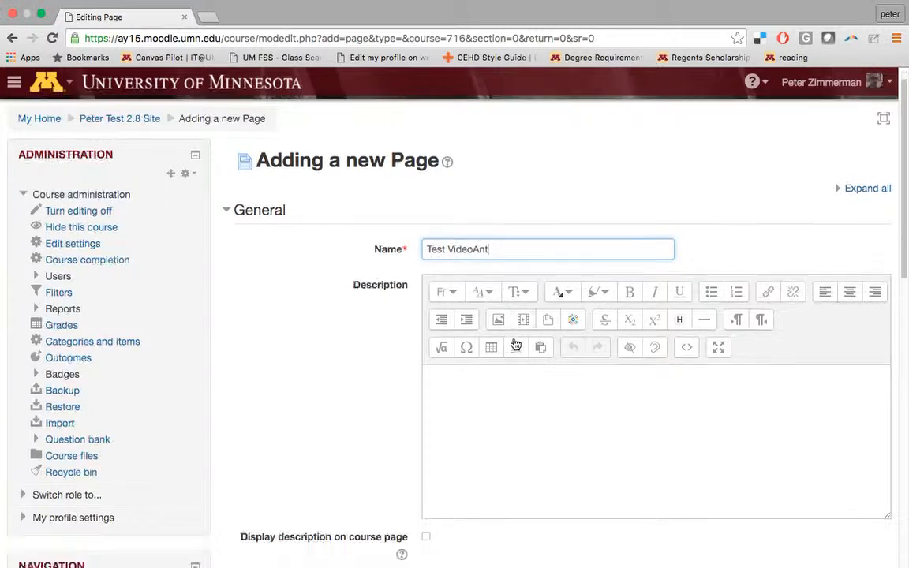
pyautogui.click(480, 368)
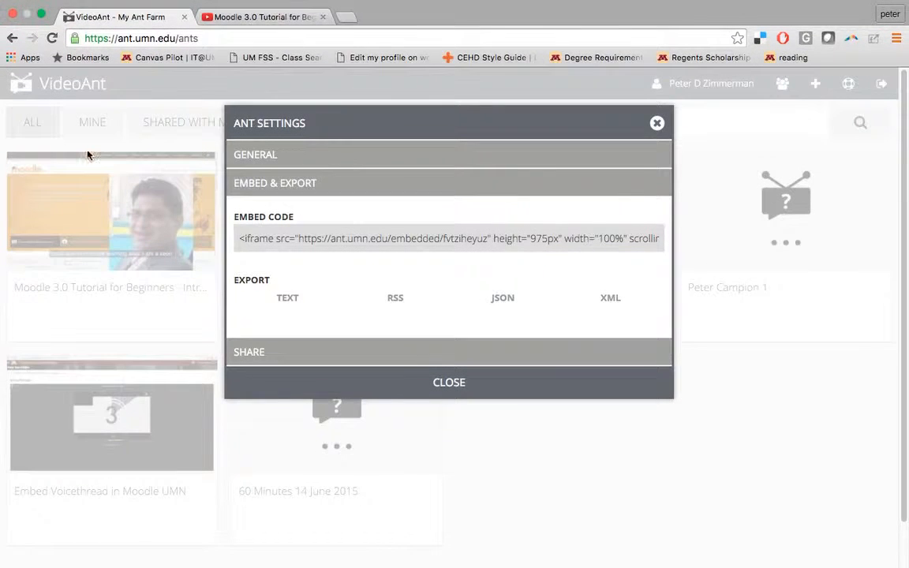
pyautogui.click(41, 15)
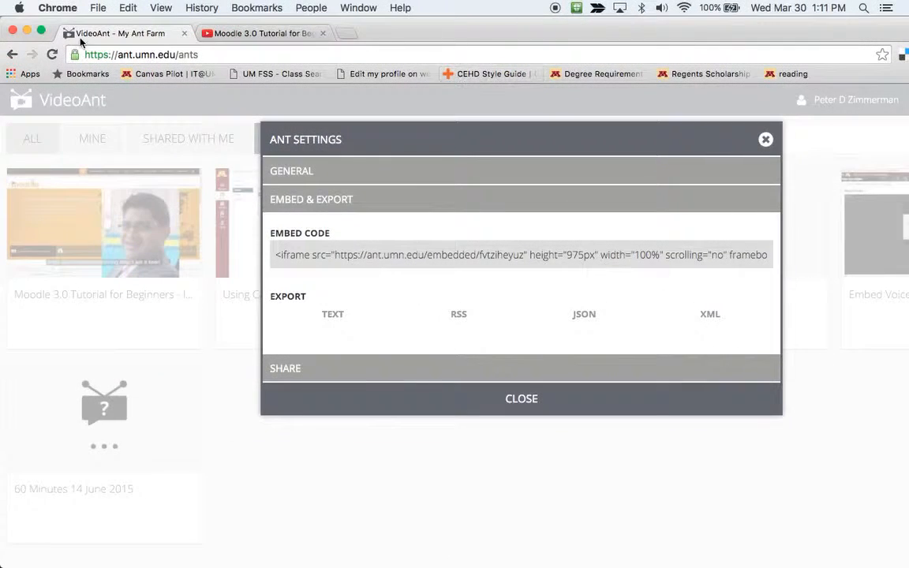
# Arrange the Moodle editor and VideoAnt windows so the embed code is in view
pyautogui.moveTo(905, 272); pyautogui.dragTo(518, 150)
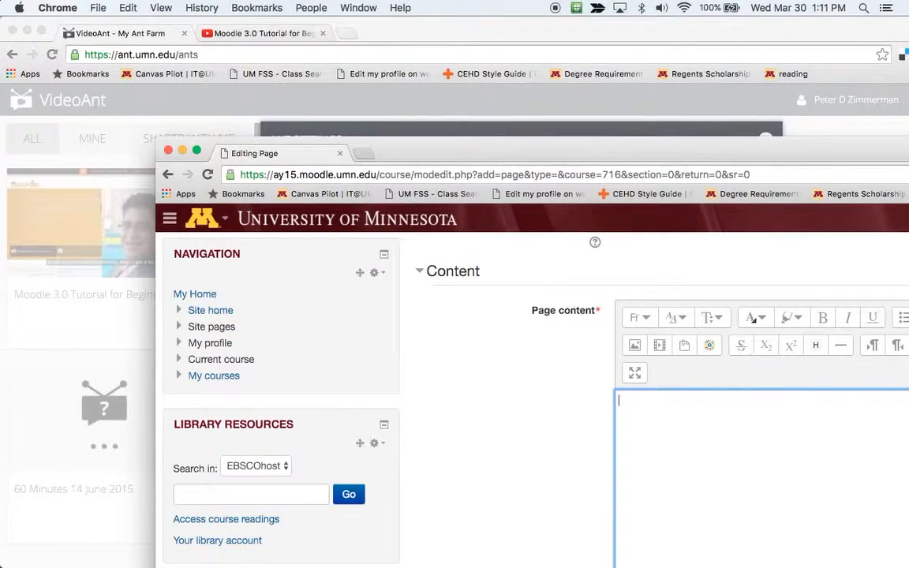
pyautogui.moveTo(473, 153); pyautogui.dragTo(217, 254)
pyautogui.click(452, 41)
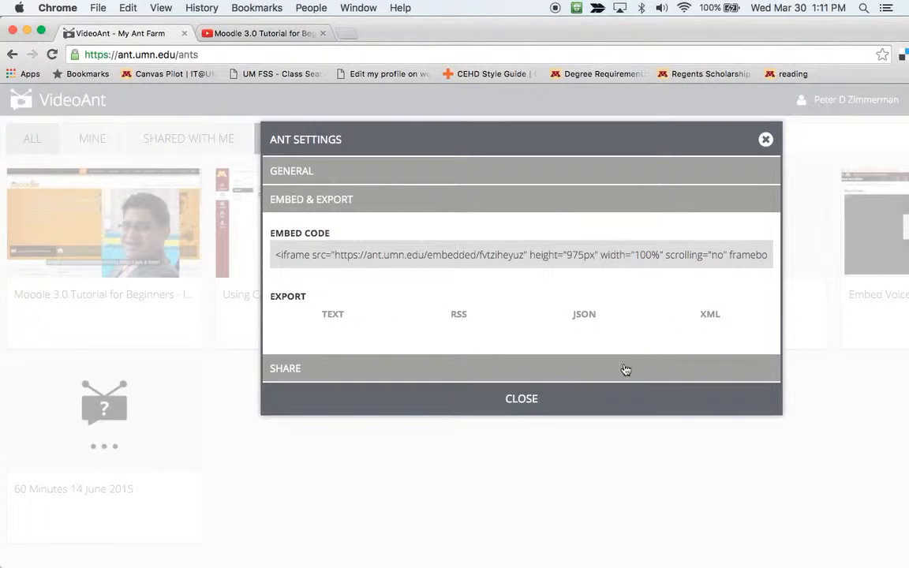
pyautogui.moveTo(544, 30); pyautogui.dragTo(582, 29)
pyautogui.click(462, 255)
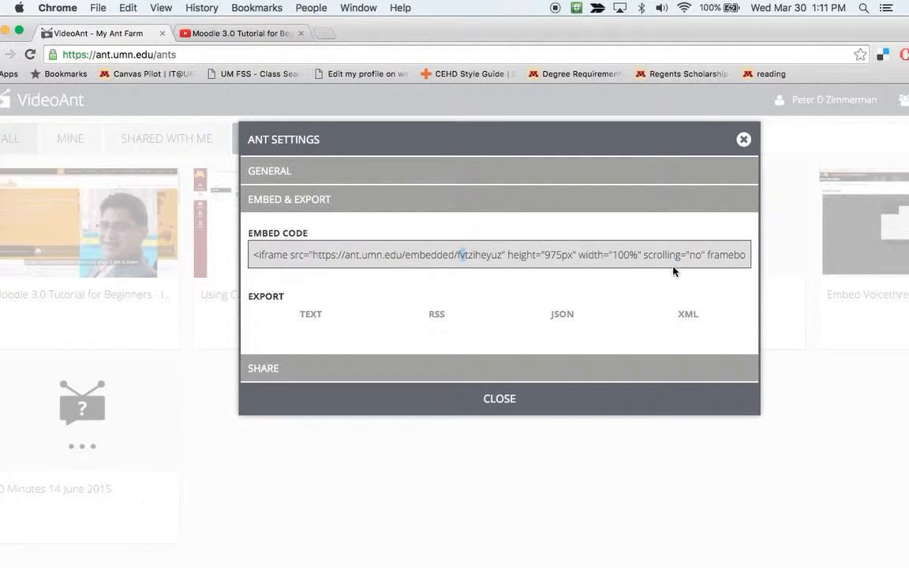
# Select and copy the entire iframe embed code, then raise the Moodle editor to fill the screen
pyautogui.doubleClick(736, 257)
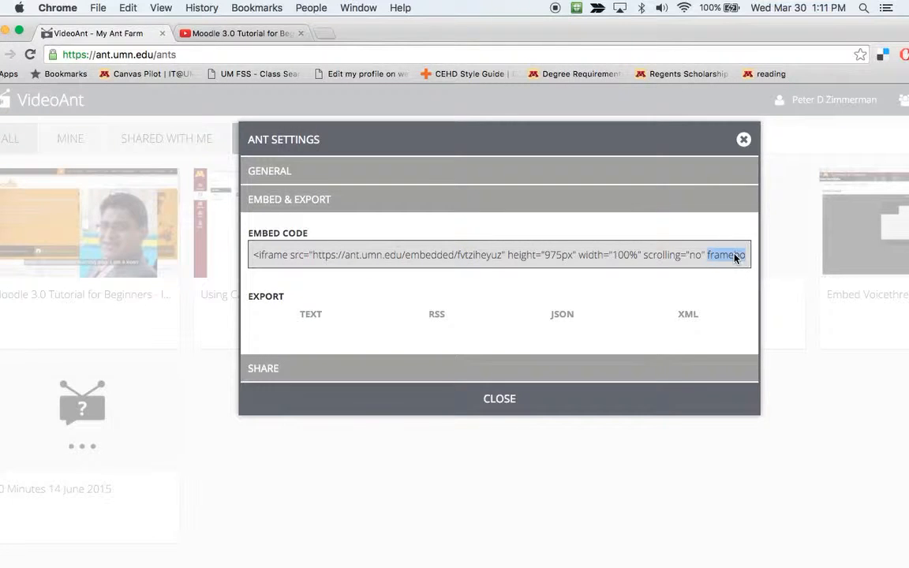
pyautogui.doubleClick(276, 255)
pyautogui.press('super+a')
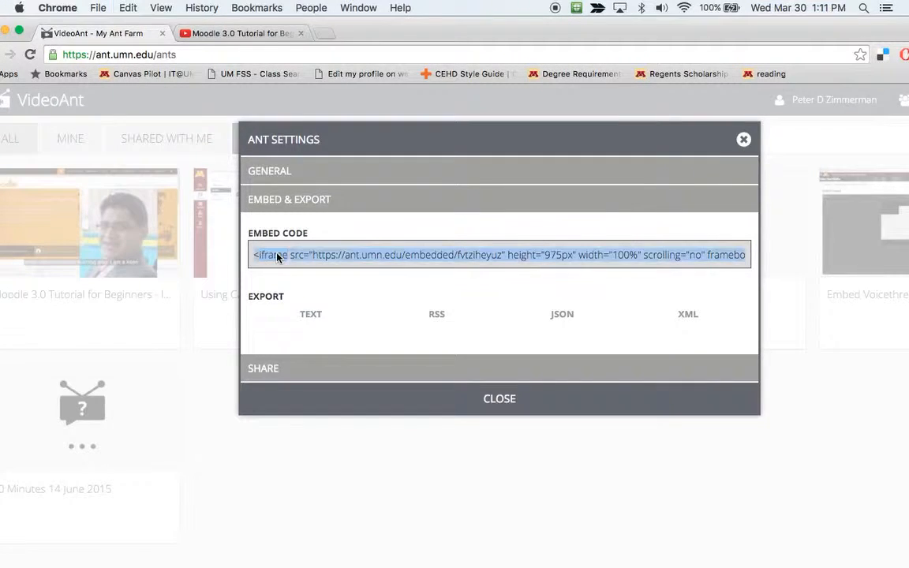
pyautogui.press('super+c')
pyautogui.moveTo(563, 32); pyautogui.dragTo(517, 322)
pyautogui.moveTo(569, 232)
pyautogui.mouseDown()
pyautogui.moveTo(613, 124)
pyautogui.moveTo(599, 8)
pyautogui.moveTo(588, 12)
pyautogui.mouseUp()
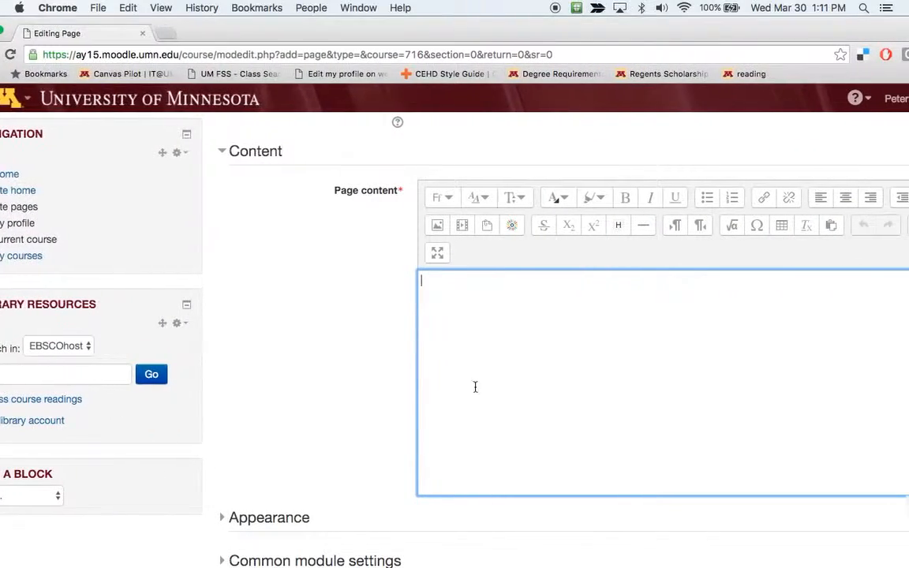
# Position the Moodle window and switch the Page content editor to HTML source view
pyautogui.click(501, 353)
pyautogui.moveTo(593, 49); pyautogui.dragTo(452, 6)
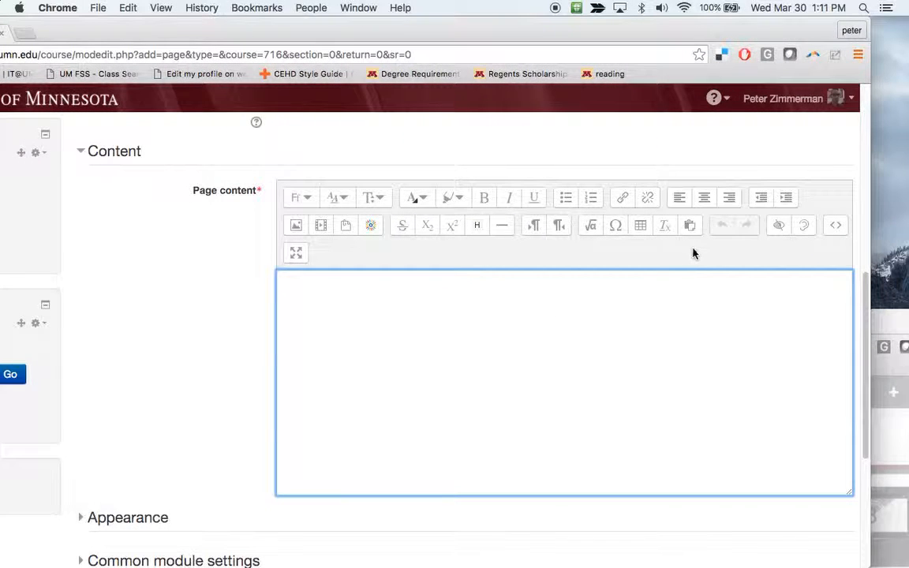
pyautogui.click(836, 227)
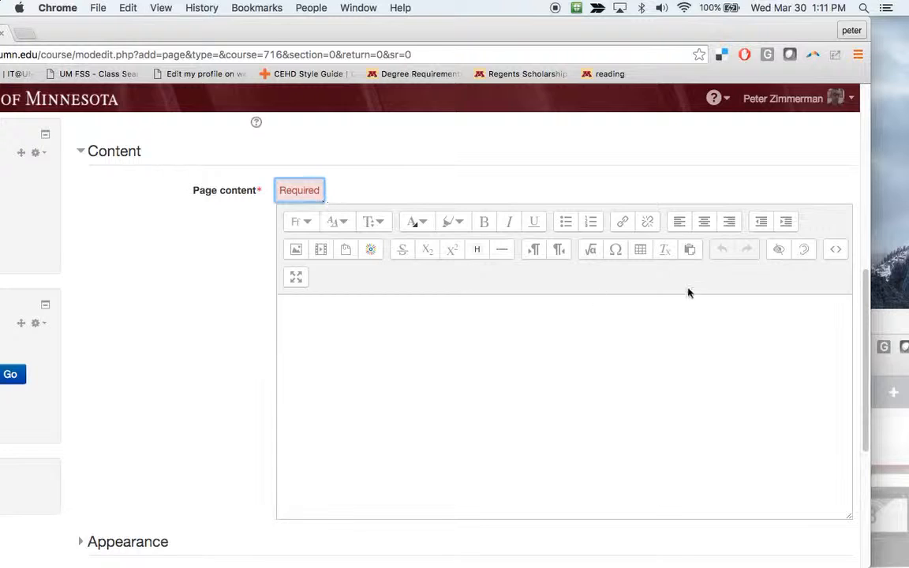
pyautogui.click(836, 251)
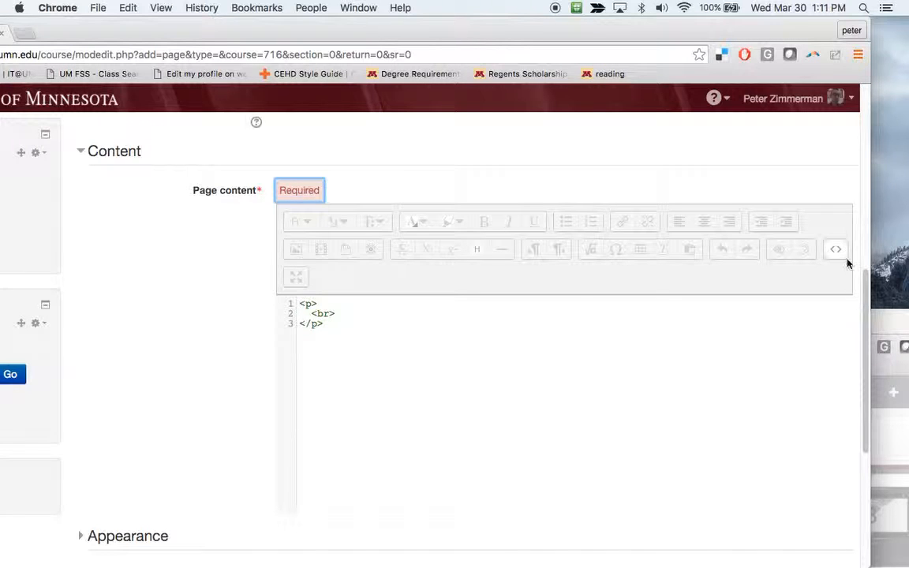
# Replace the empty <p><br></p> markup with the pasted VideoAnt iframe code
pyautogui.click(465, 358)
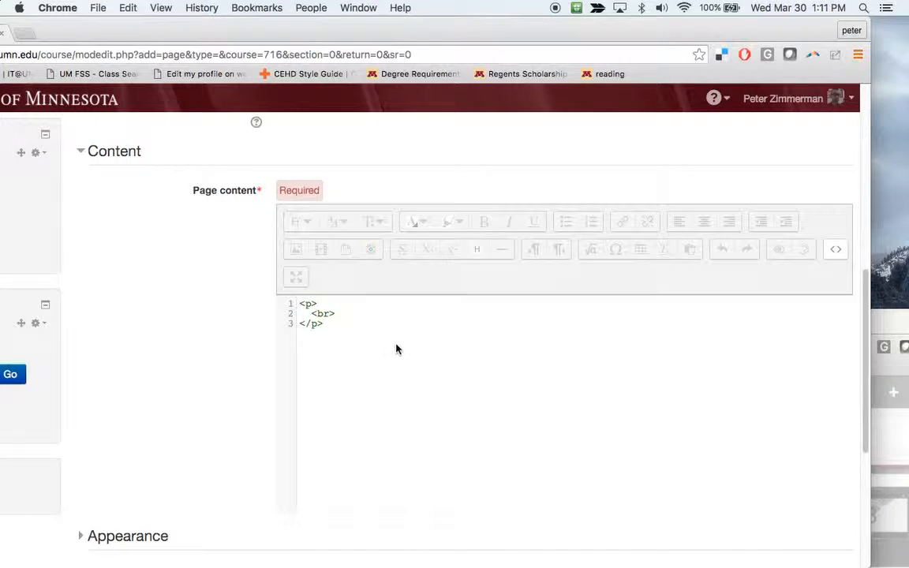
pyautogui.moveTo(395, 349); pyautogui.dragTo(307, 301)
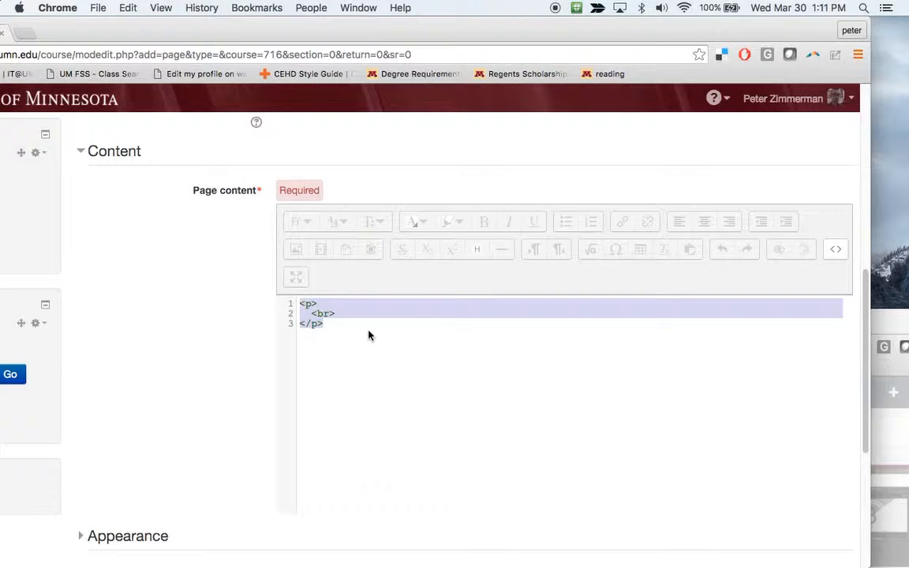
pyautogui.press('BackSpace')
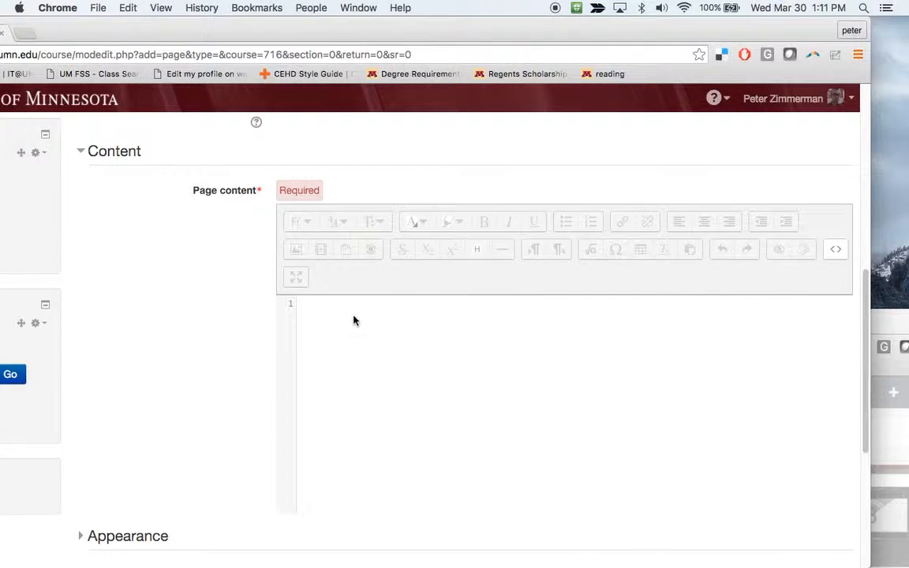
pyautogui.press('super+v')
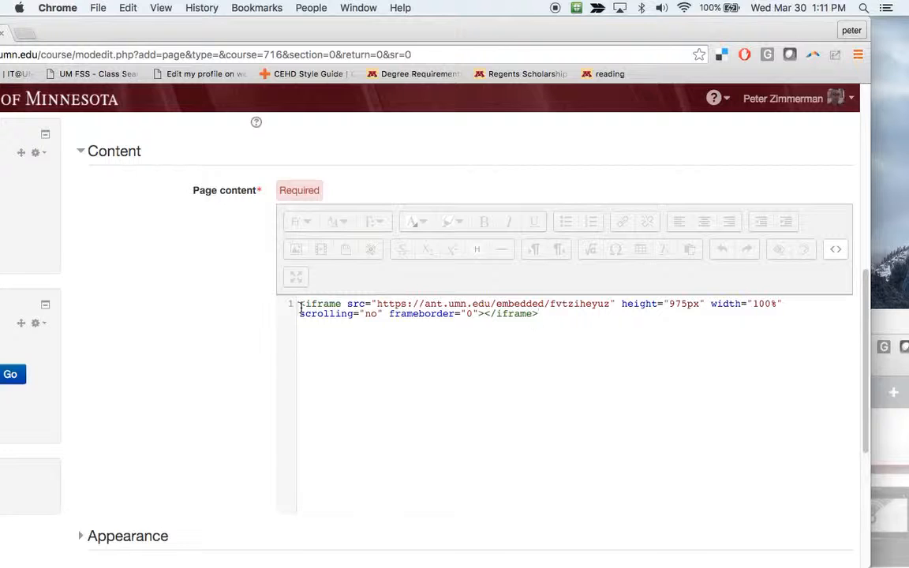
# Return to the visual editor, then save and display the Test VideoAnt page
pyautogui.click(835, 250)
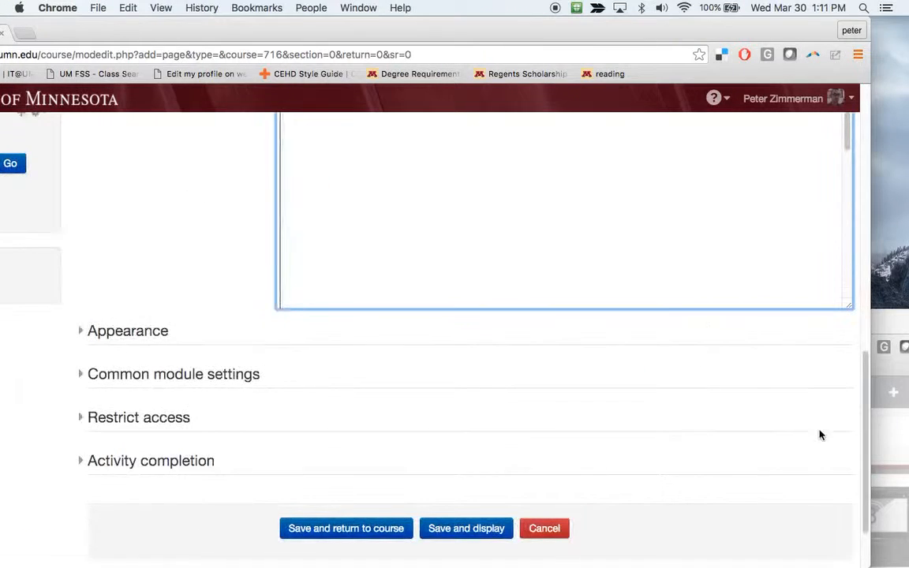
pyautogui.scroll(-3, 781, 252)
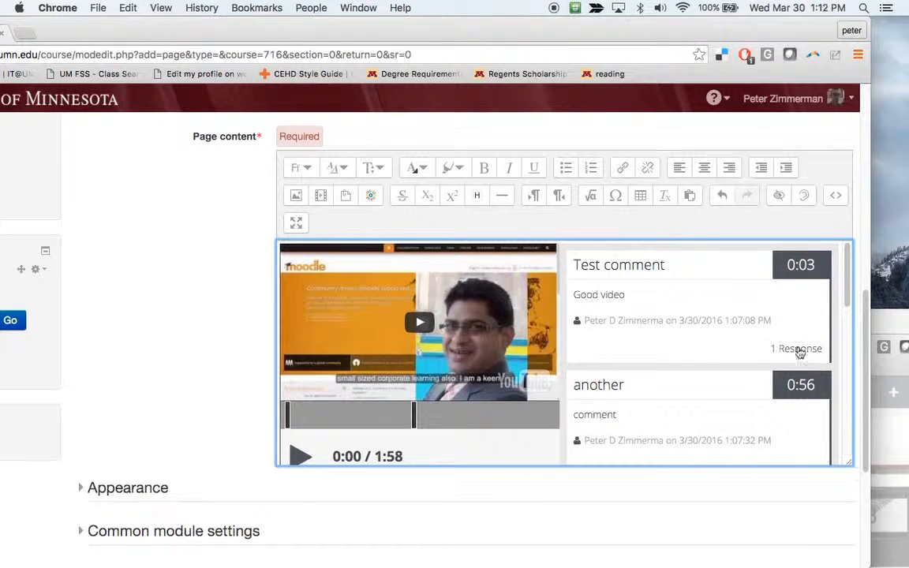
pyautogui.moveTo(845, 273); pyautogui.dragTo(867, 253)
pyautogui.scroll(-5, 242, 406)
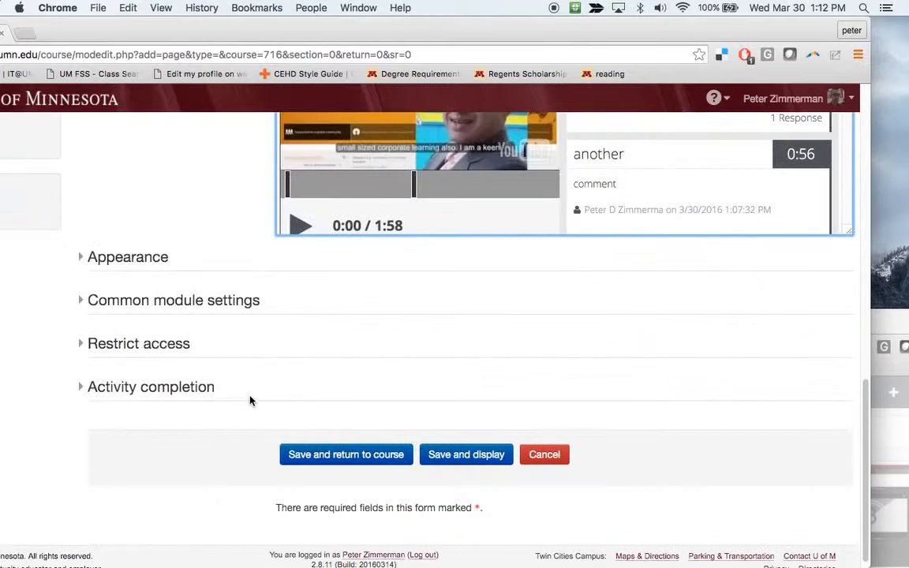
pyautogui.click(446, 454)
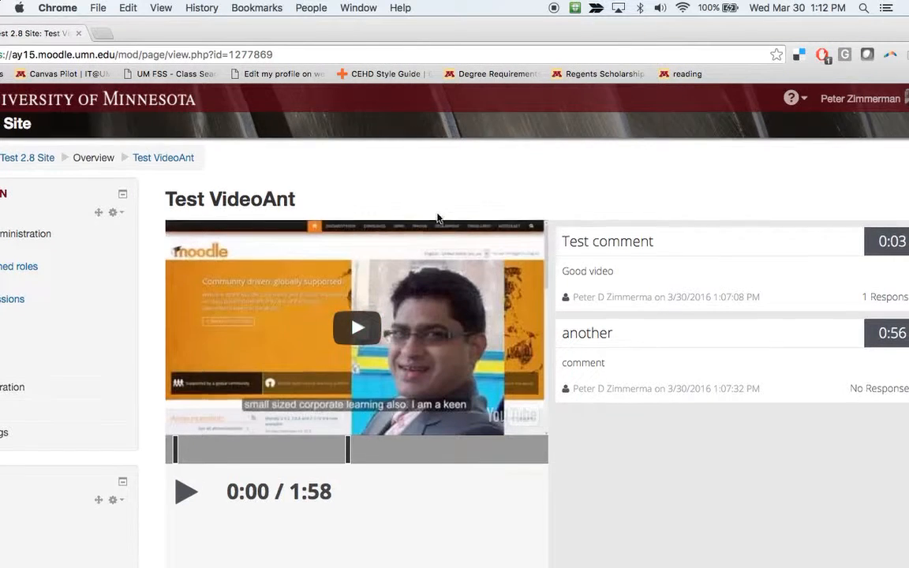
# Play the embedded video briefly, pause it at 0:02, and scroll through the page to review it
pyautogui.scroll(-4, 347, 246)
pyautogui.scroll(5, 697, 468)
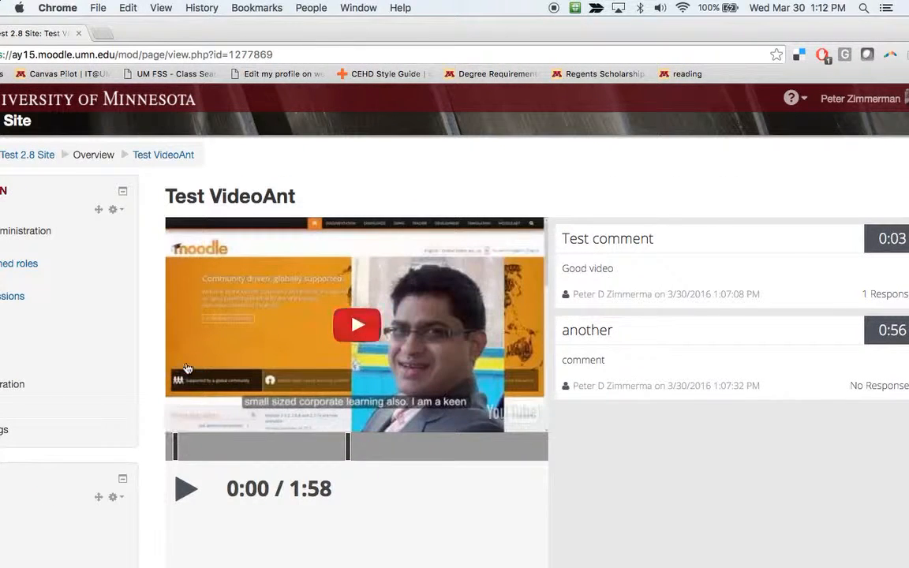
pyautogui.click(351, 317)
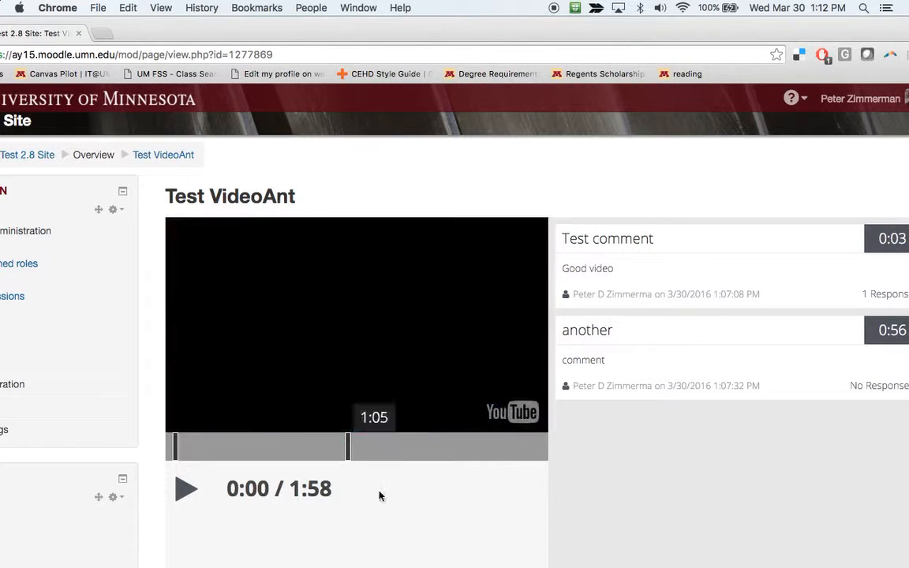
pyautogui.click(184, 488)
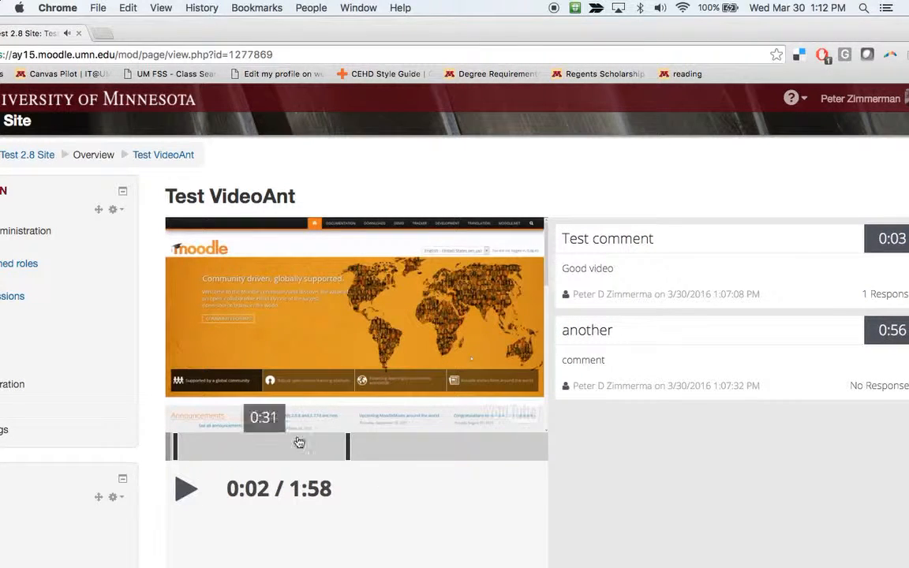
pyautogui.scroll(-4, 835, 309)
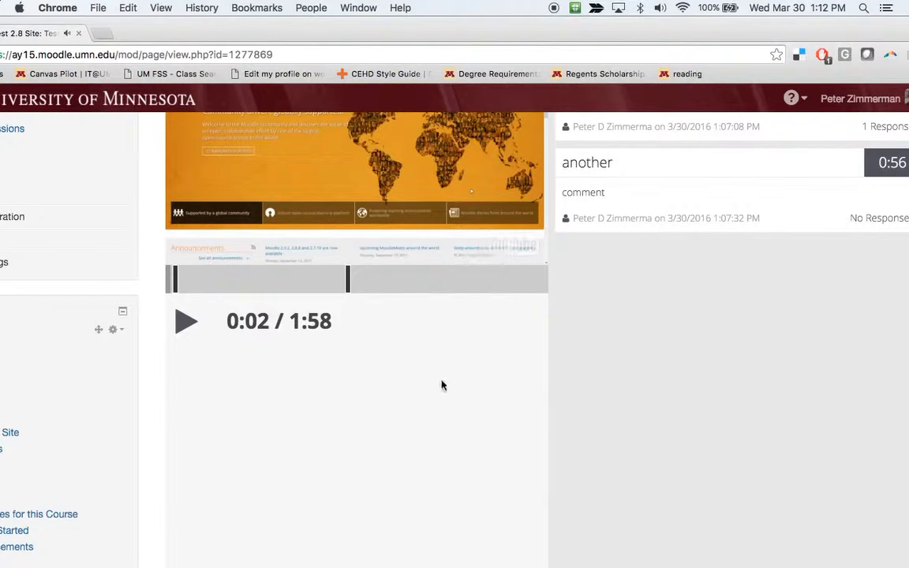
pyautogui.scroll(4, 409, 390)
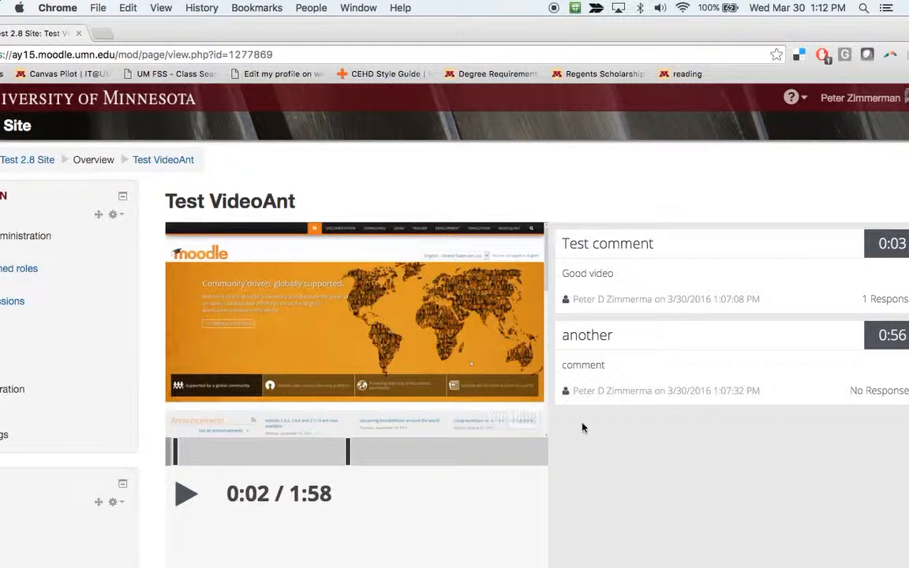
pyautogui.scroll(-5, 669, 446)
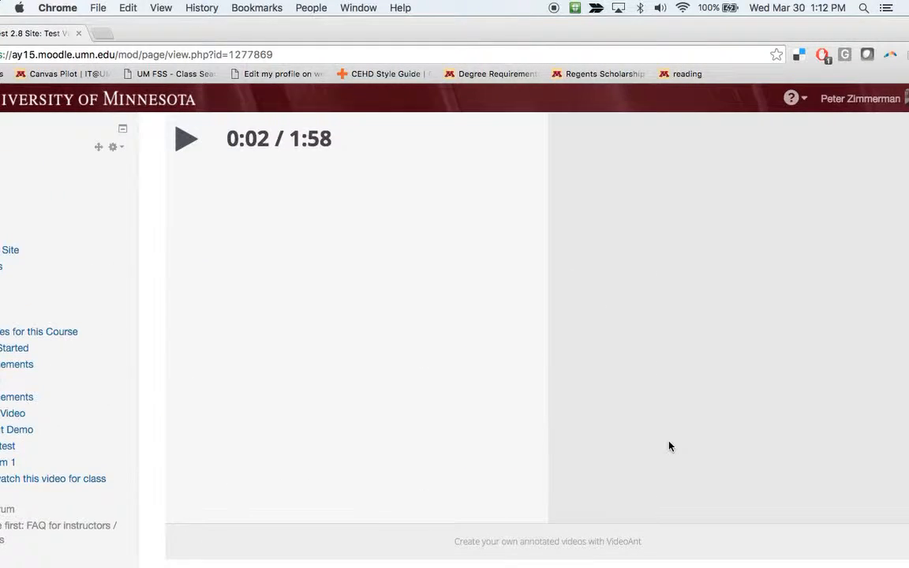
pyautogui.scroll(5, 628, 437)
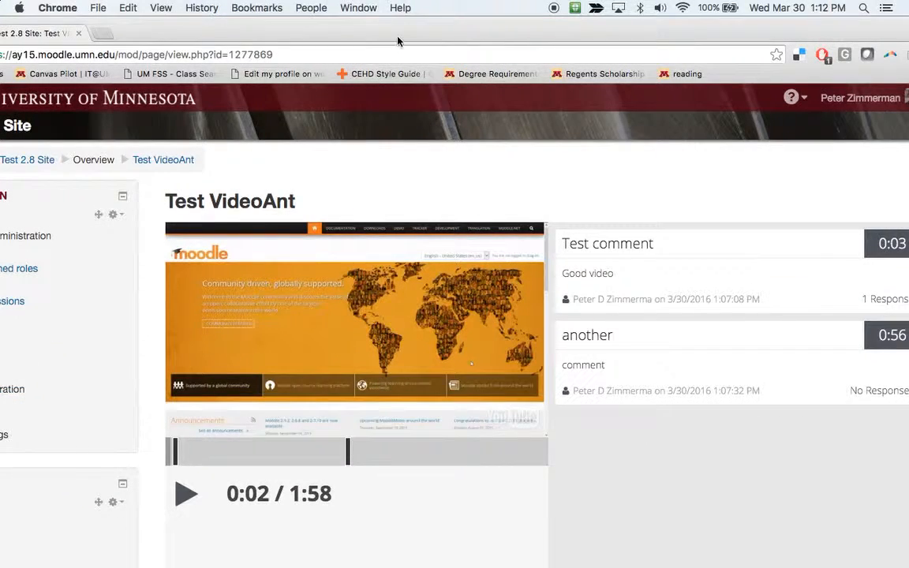
pyautogui.moveTo(398, 41); pyautogui.dragTo(463, 15)
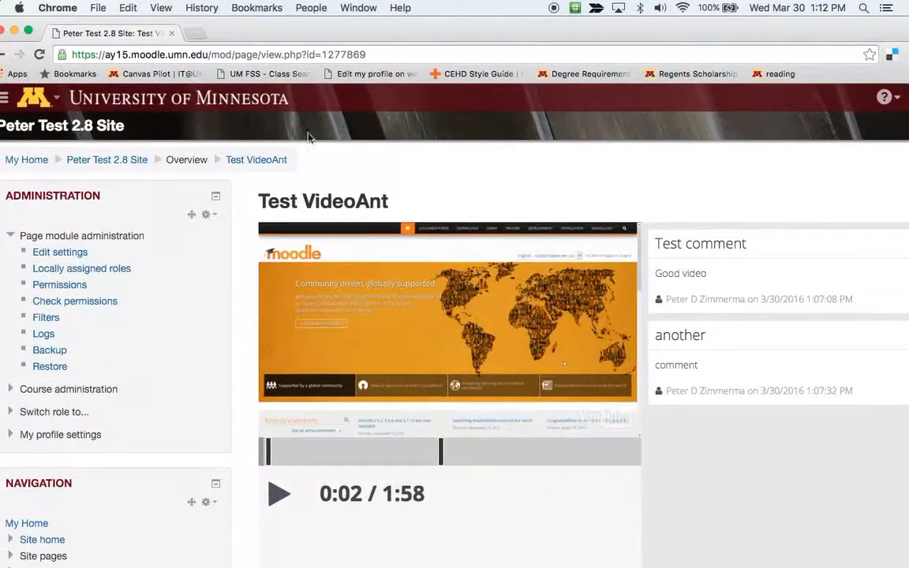
# Copy the ant's share URL from VideoAnt's Share panel, then bring the Moodle page back in front
pyautogui.moveTo(349, 25); pyautogui.dragTo(387, 385)
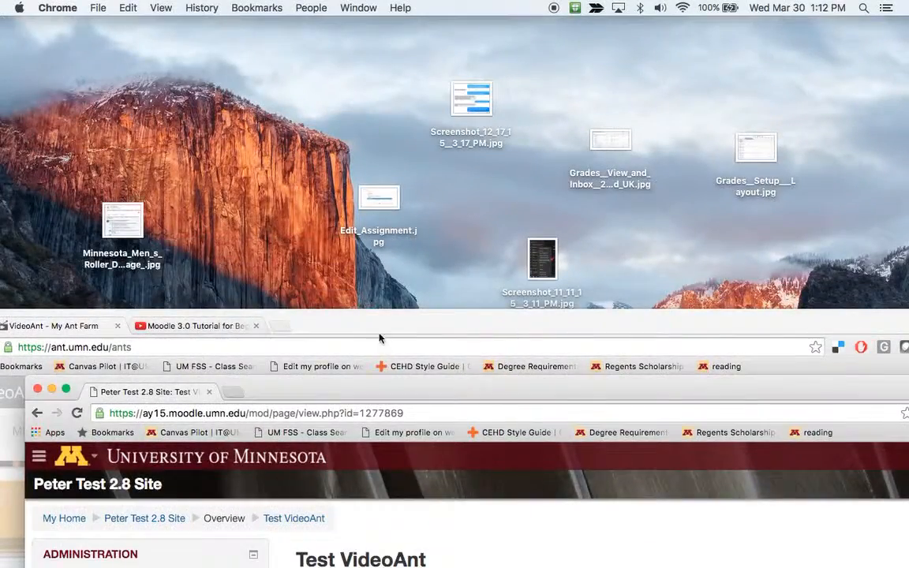
pyautogui.moveTo(379, 338); pyautogui.dragTo(450, 35)
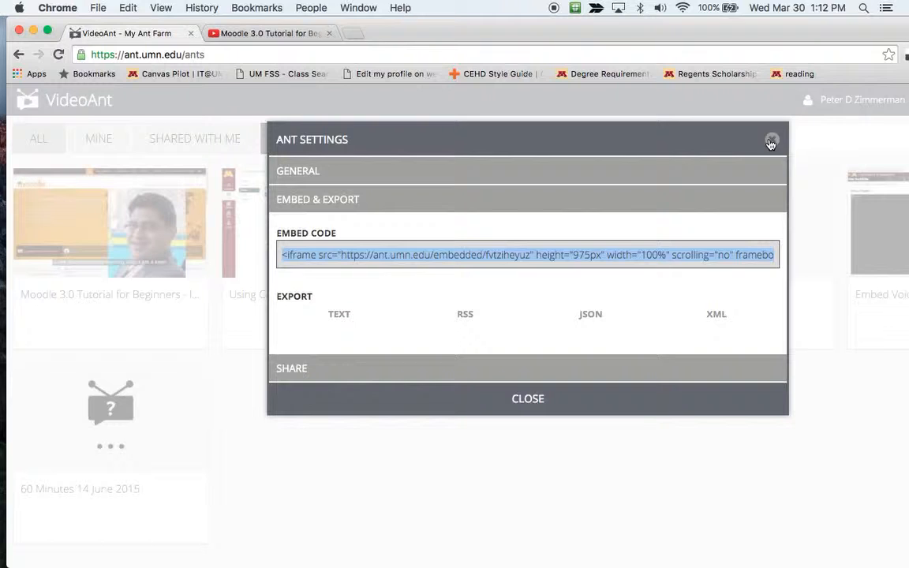
pyautogui.click(367, 368)
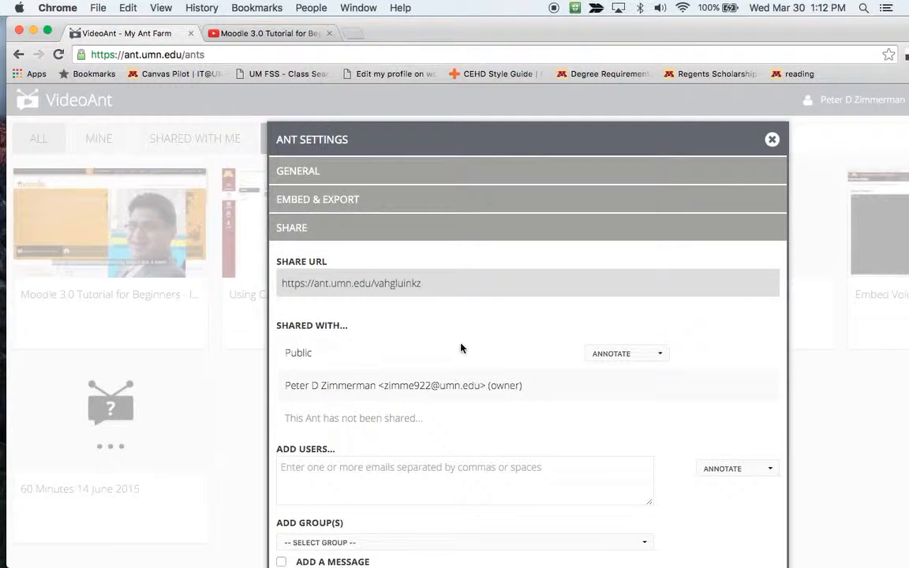
pyautogui.scroll(-3, 394, 363)
pyautogui.scroll(1, 459, 211)
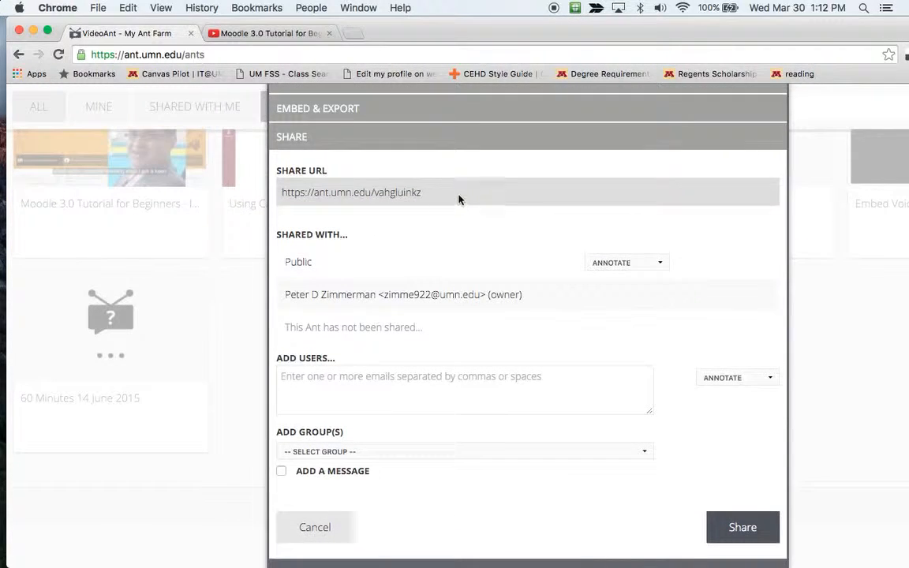
pyautogui.moveTo(459, 196); pyautogui.dragTo(270, 189)
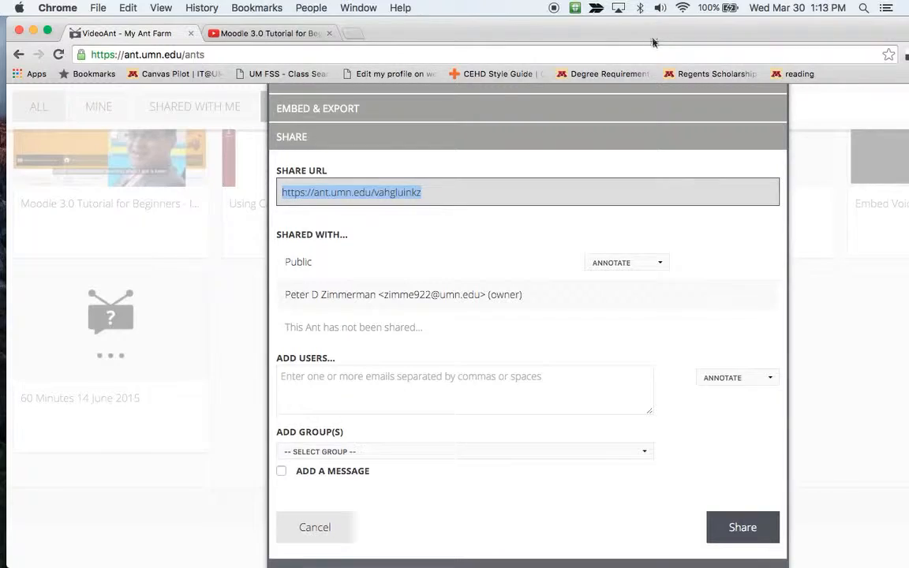
pyautogui.moveTo(597, 37); pyautogui.dragTo(662, 474)
pyautogui.moveTo(667, 388); pyautogui.dragTo(678, 30)
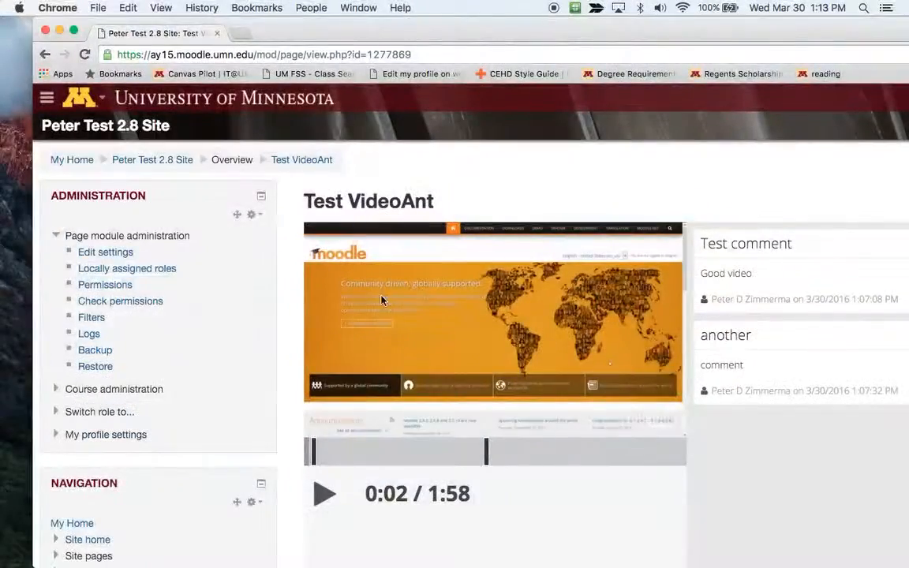
# Open the Test VideoAnt page's settings form and scroll to its Page content
pyautogui.click(105, 251)
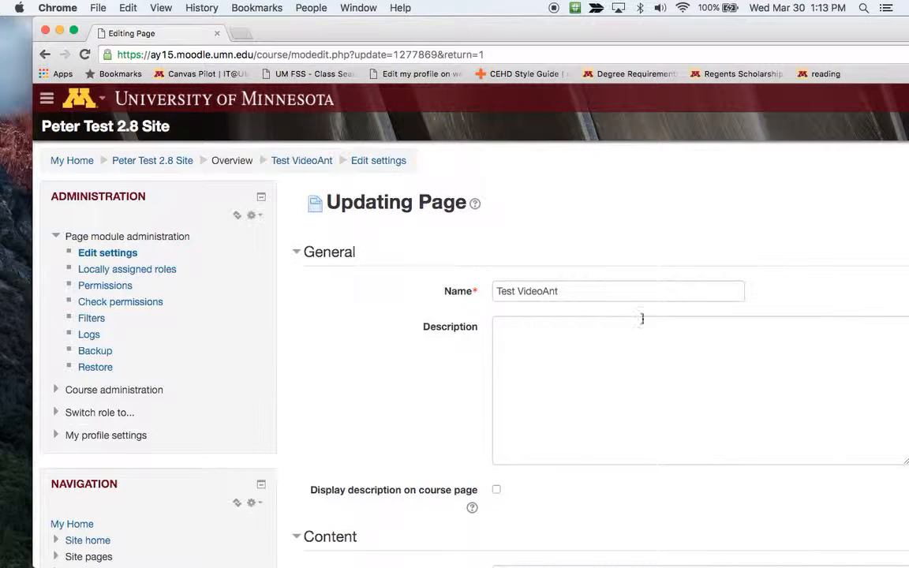
pyautogui.scroll(-5, 616, 308)
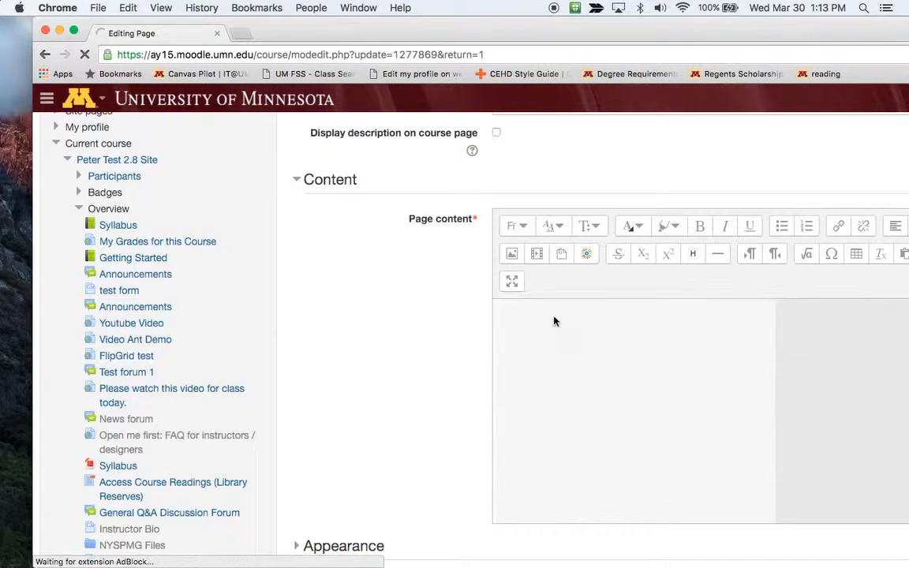
pyautogui.scroll(3, 568, 327)
pyautogui.moveTo(572, 22); pyautogui.dragTo(431, 22)
pyautogui.scroll(-5, 472, 308)
pyautogui.scroll(2, 473, 308)
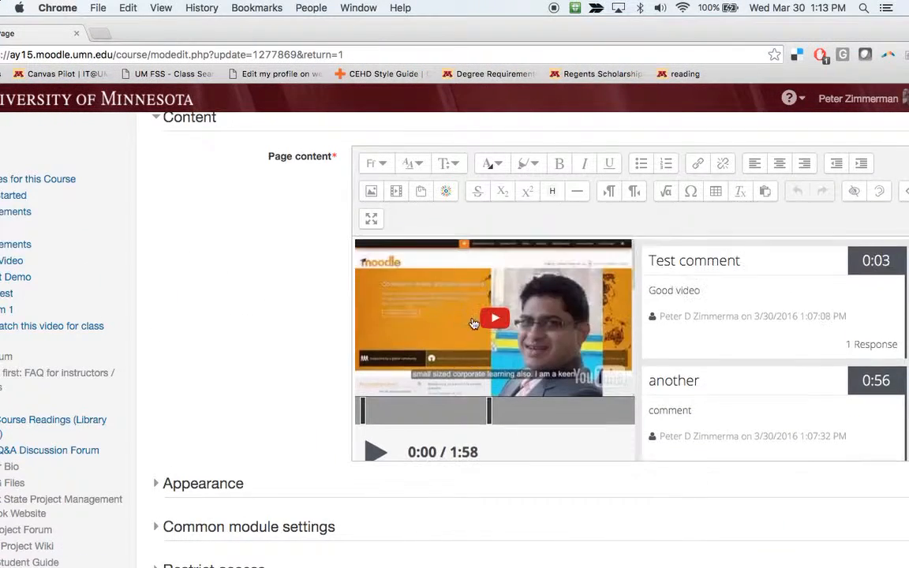
# Play and pause the embedded VideoAnt video to confirm it works
pyautogui.click(356, 274)
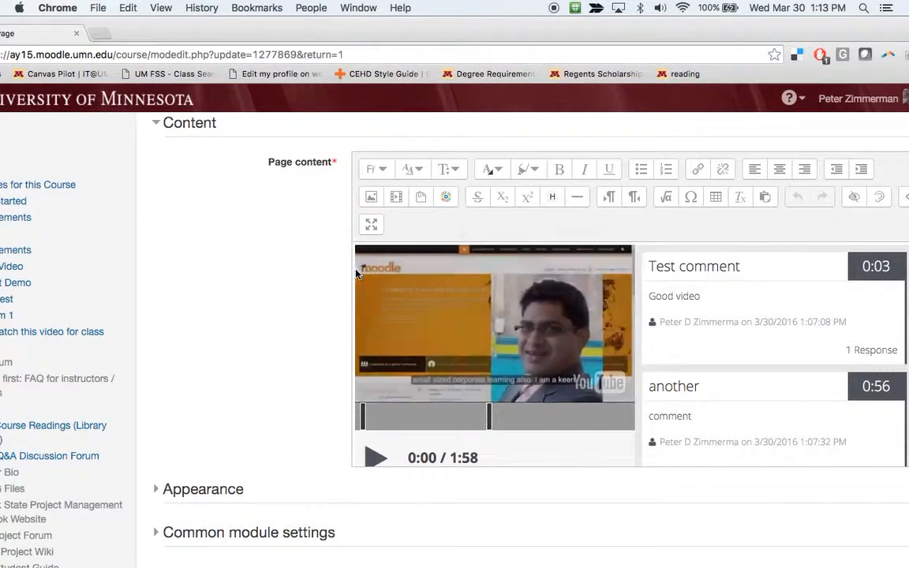
pyautogui.click(383, 455)
pyautogui.scroll(-2, 506, 392)
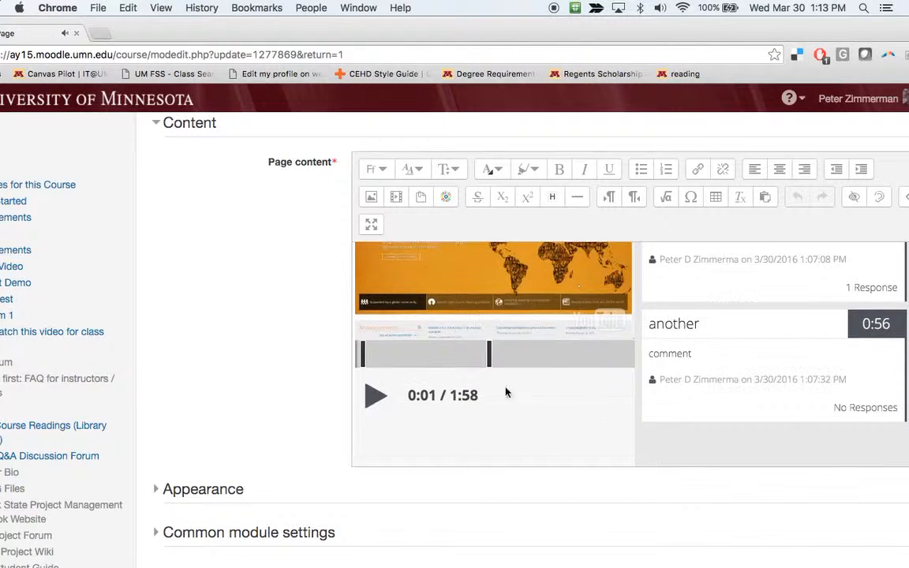
pyautogui.scroll(-5, 584, 426)
pyautogui.scroll(4, 612, 426)
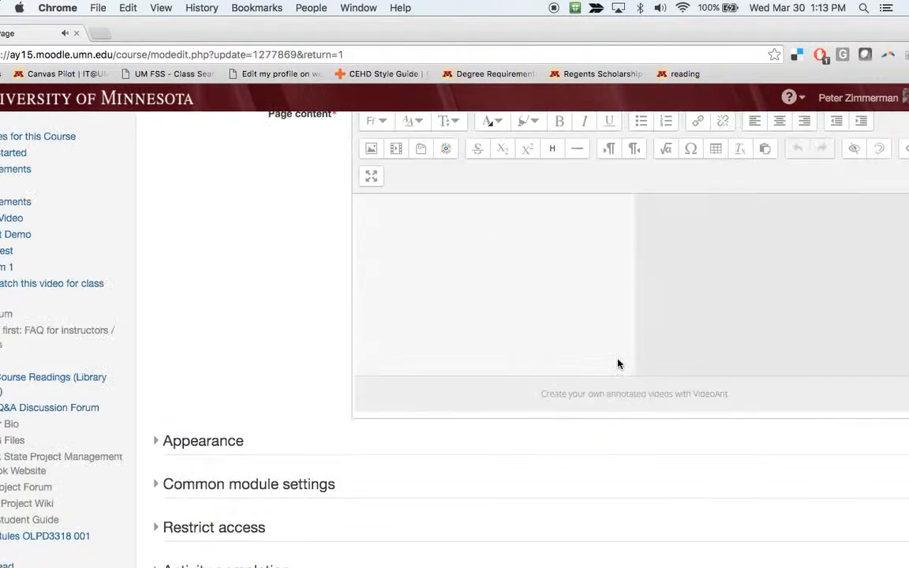
pyautogui.scroll(5, 709, 316)
pyautogui.scroll(-3, 795, 315)
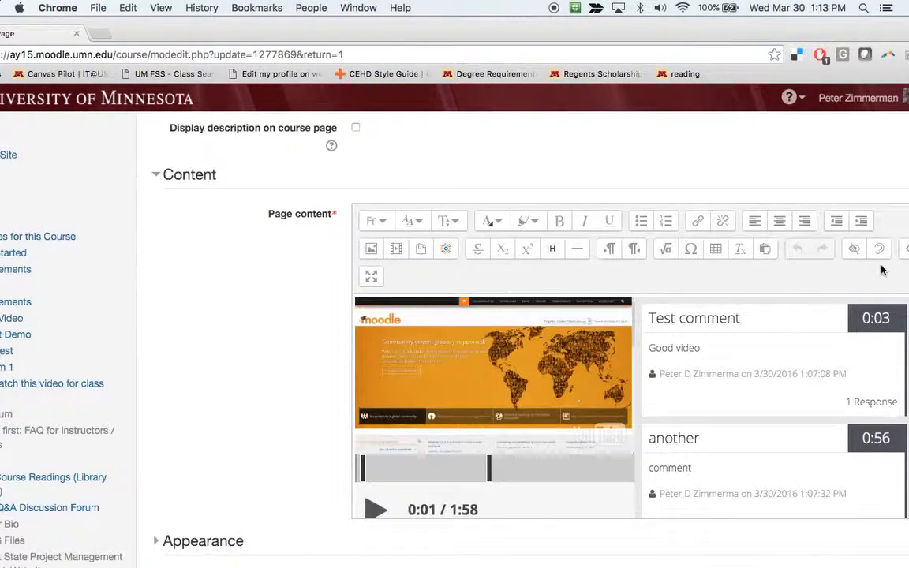
pyautogui.moveTo(828, 28); pyautogui.dragTo(750, 28)
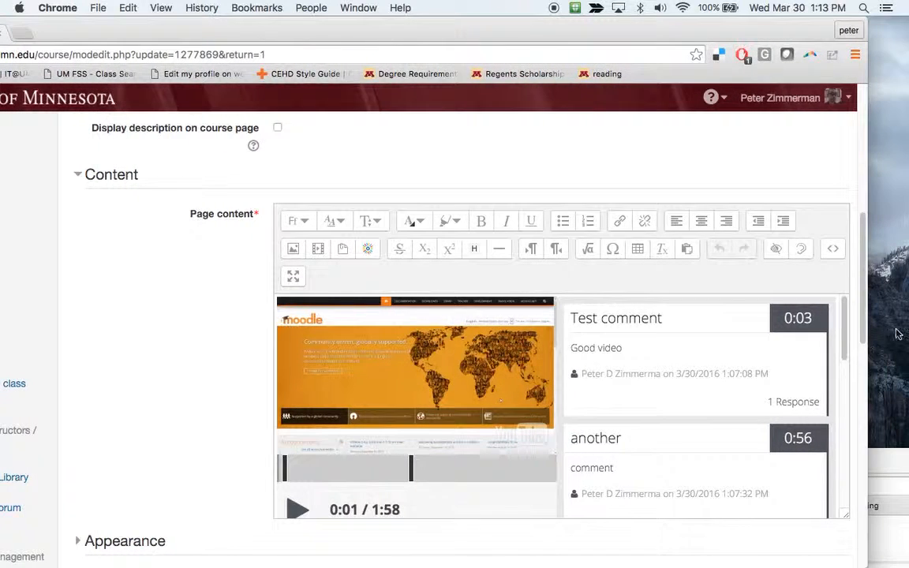
# Insert an empty line above the video embed code in the HTML source view
pyautogui.click(830, 250)
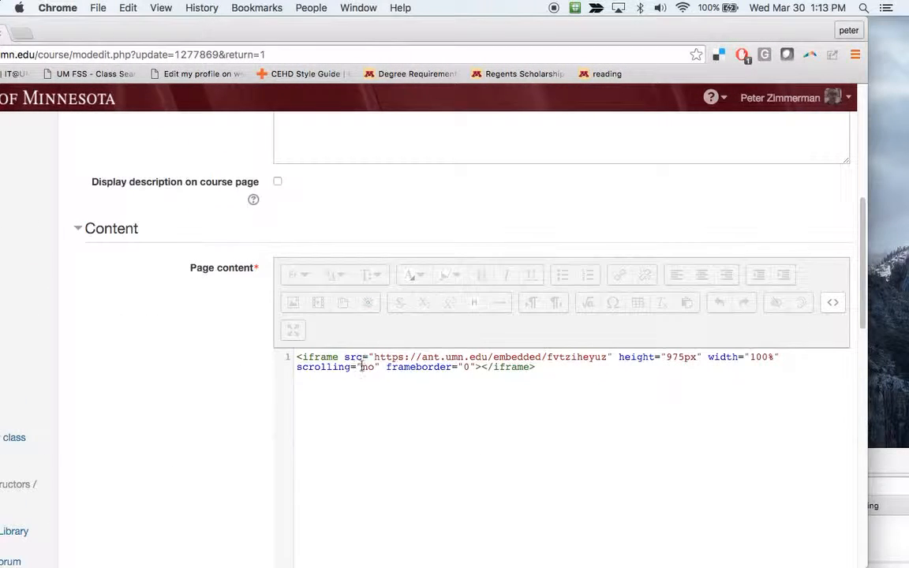
pyautogui.press('Return')
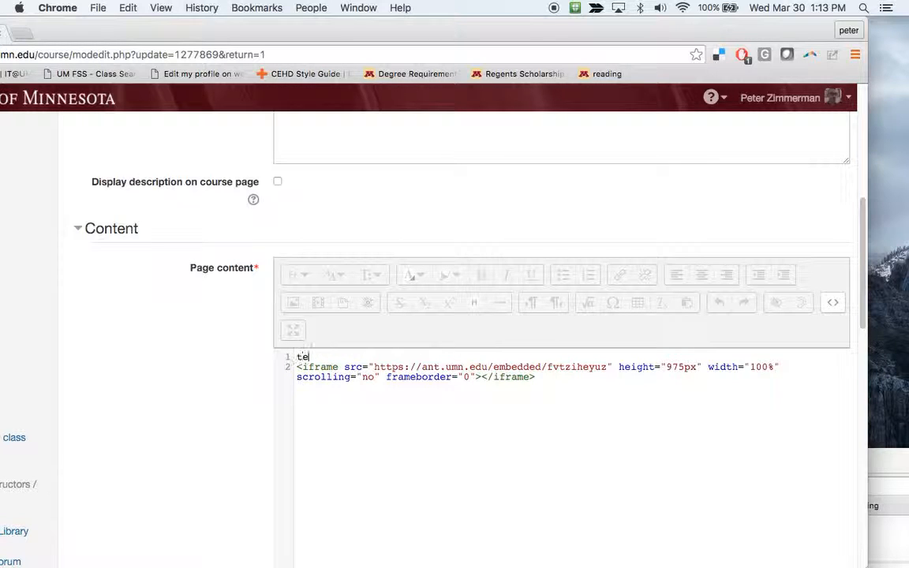
pyautogui.click(832, 307)
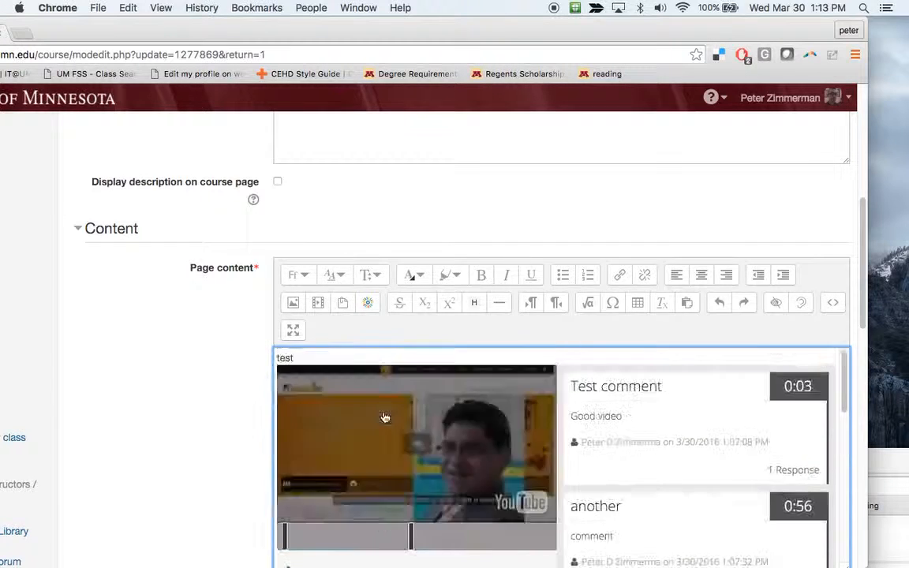
# Place the insertion point on the new first line above the embedded video
pyautogui.scroll(4, 384, 416)
pyautogui.scroll(-1, 341, 375)
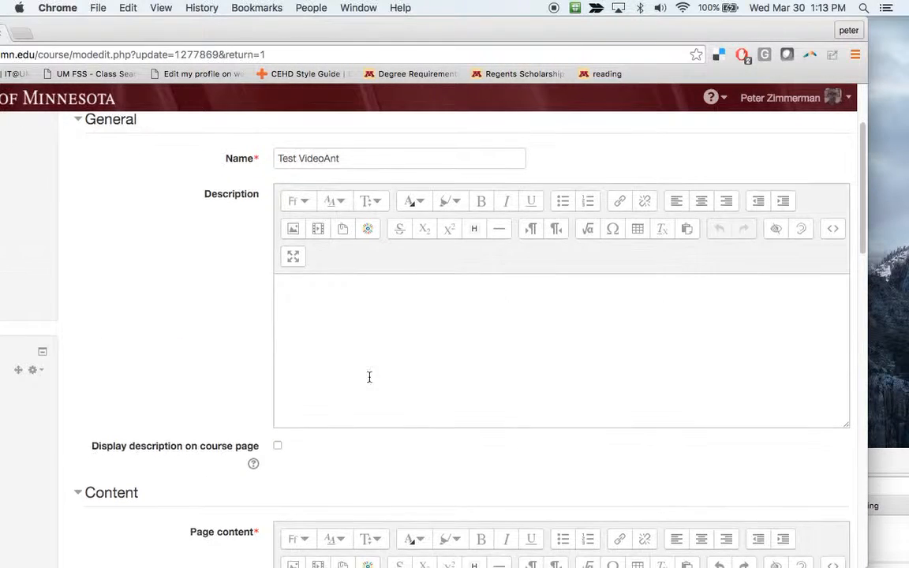
pyautogui.scroll(-3, 369, 376)
pyautogui.moveTo(312, 393); pyautogui.dragTo(273, 392)
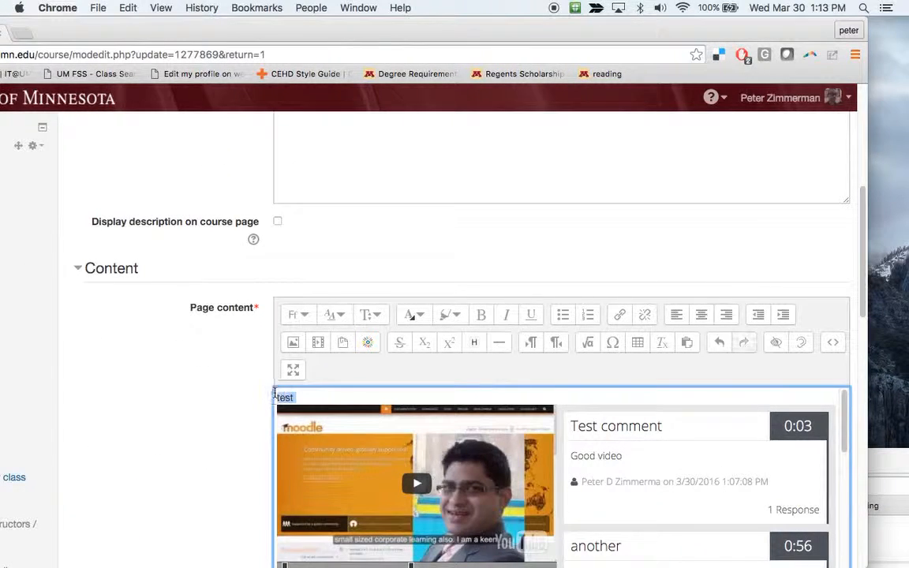
pyautogui.scroll(-4, 274, 392)
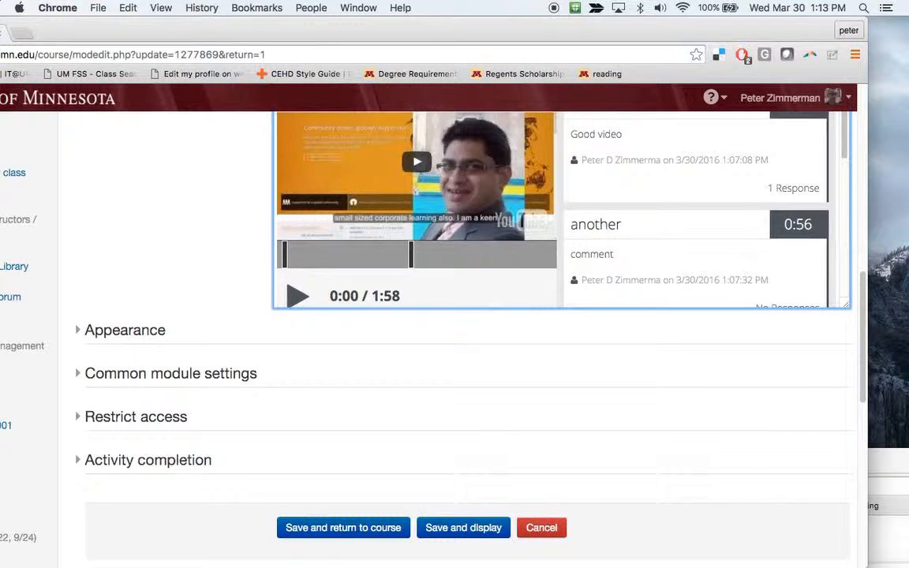
pyautogui.scroll(2, 361, 390)
pyautogui.click(317, 251)
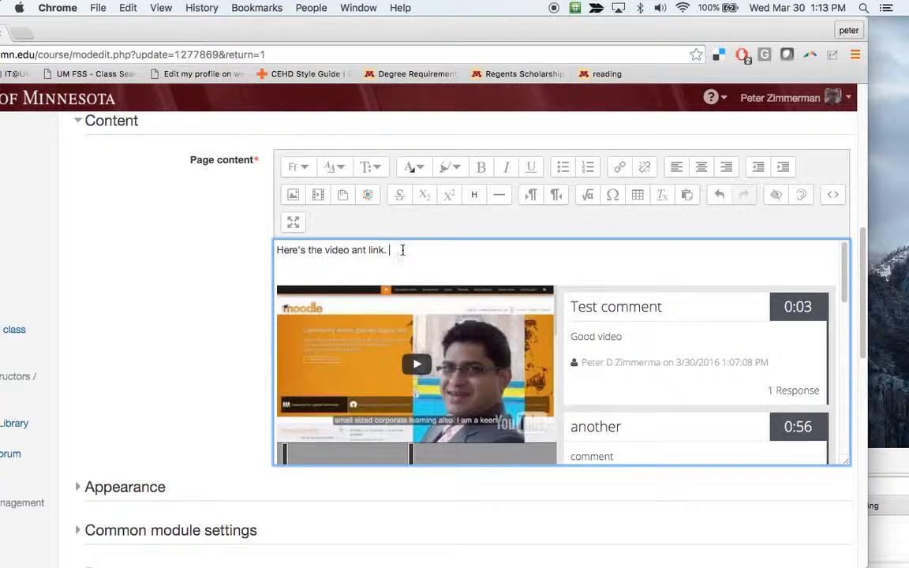
# Link the words 'video ant link.' to the pasted VideoAnt share URL
pyautogui.moveTo(402, 249); pyautogui.dragTo(323, 250)
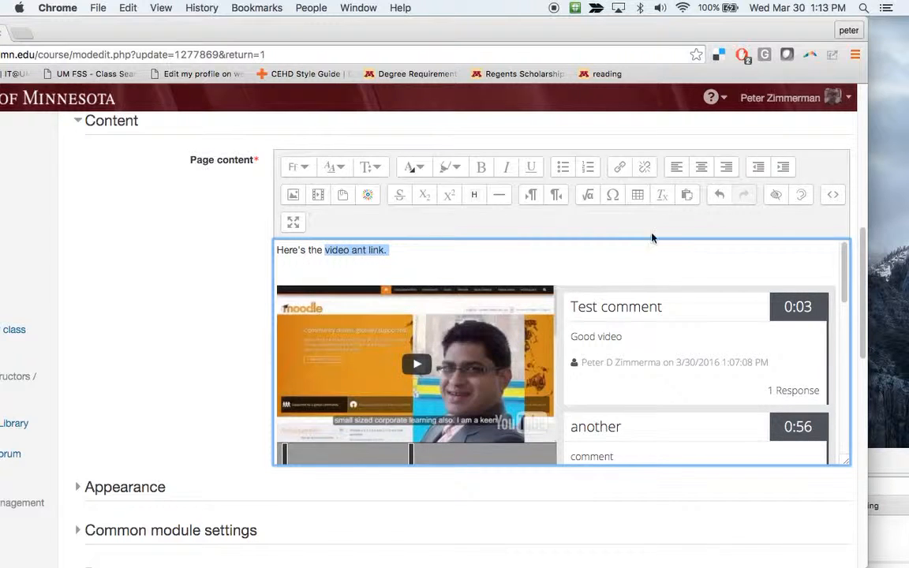
pyautogui.click(619, 169)
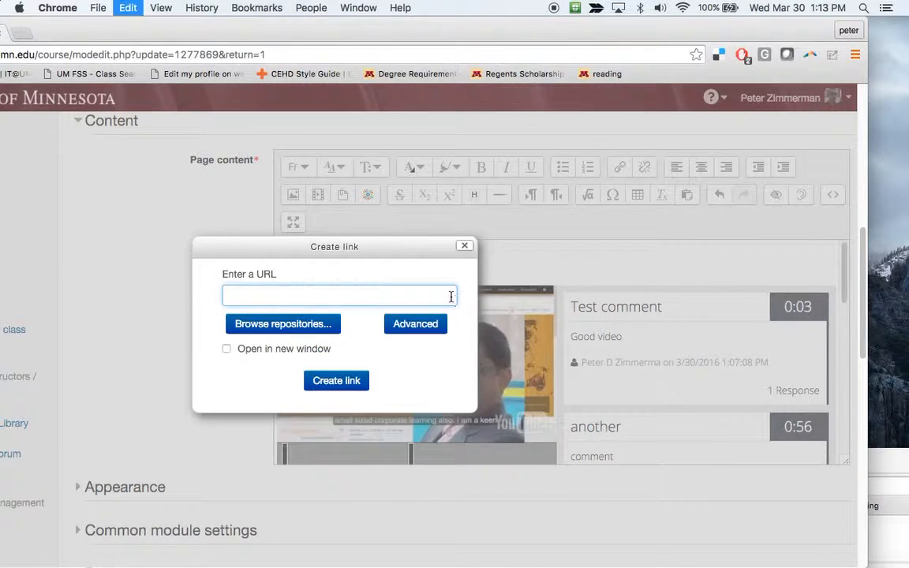
pyautogui.click(336, 381)
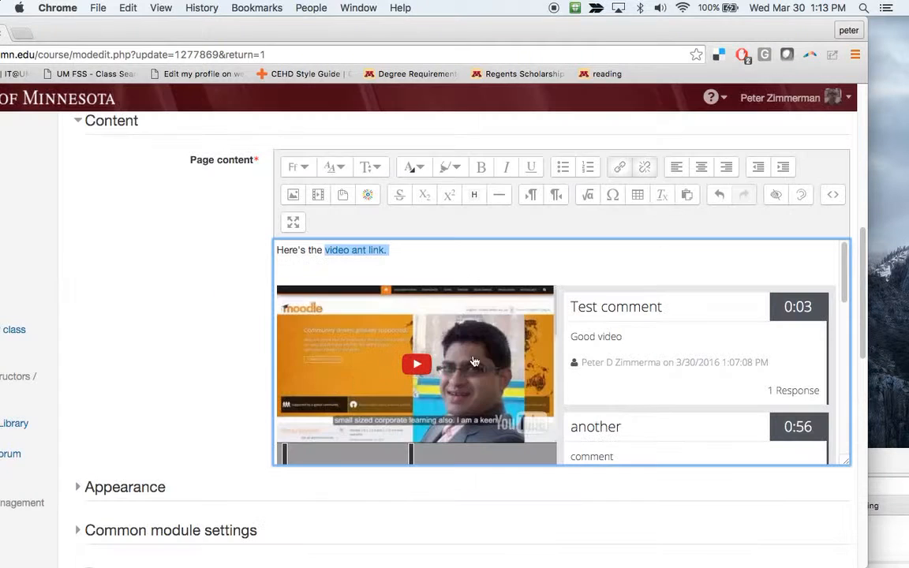
pyautogui.scroll(-5, 505, 263)
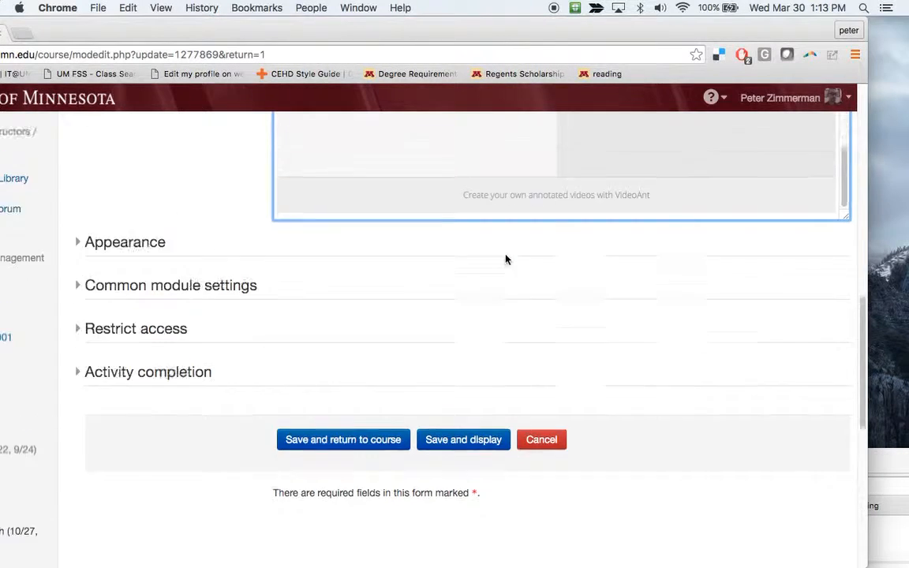
pyautogui.scroll(2, 506, 258)
pyautogui.scroll(6, 505, 258)
pyautogui.scroll(-3, 503, 257)
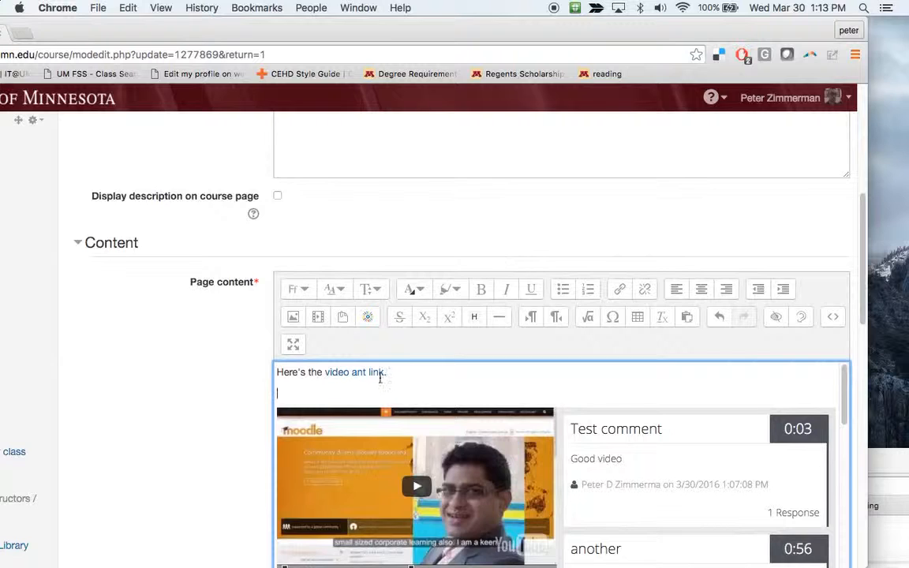
pyautogui.scroll(-10, 380, 378)
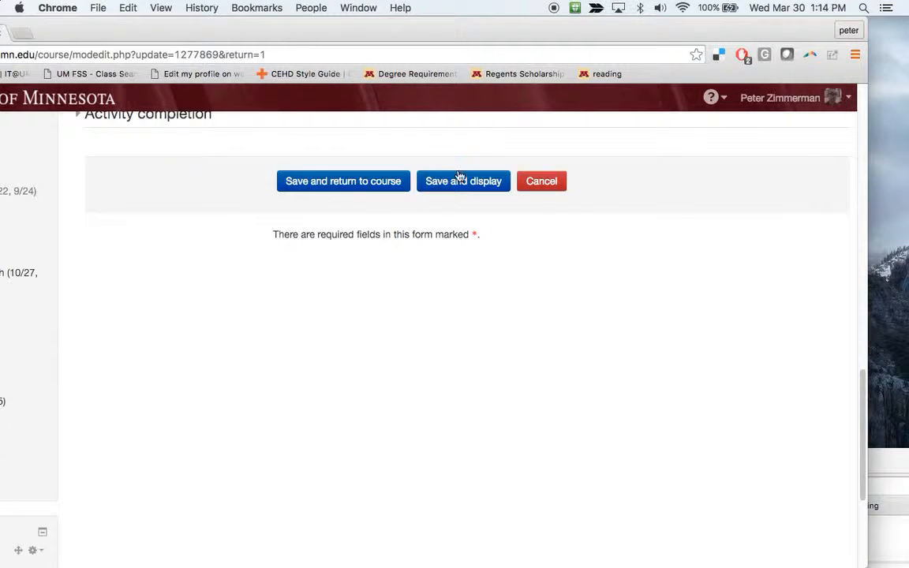
# Save the Test VideoAnt page and display it with the link above the video
pyautogui.click(453, 192)
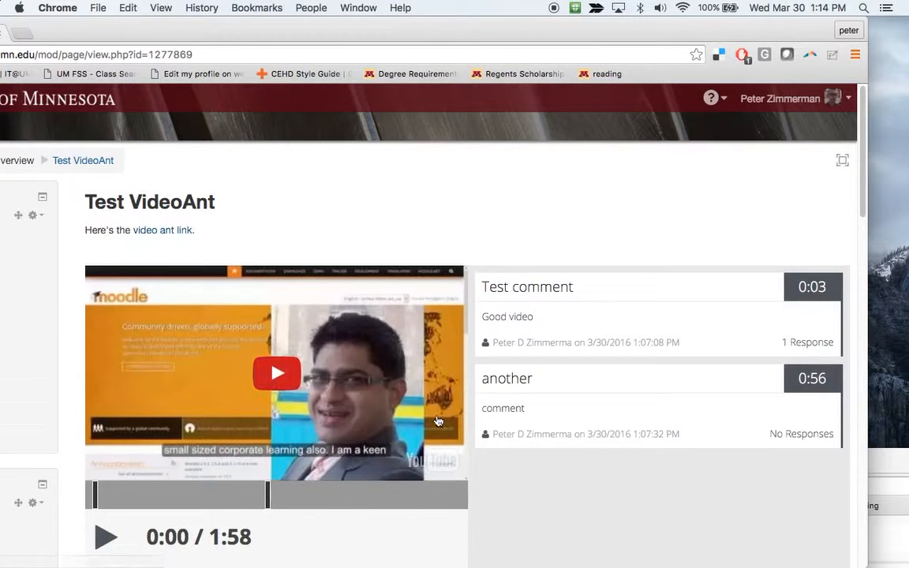
pyautogui.moveTo(584, 39); pyautogui.dragTo(655, 28)
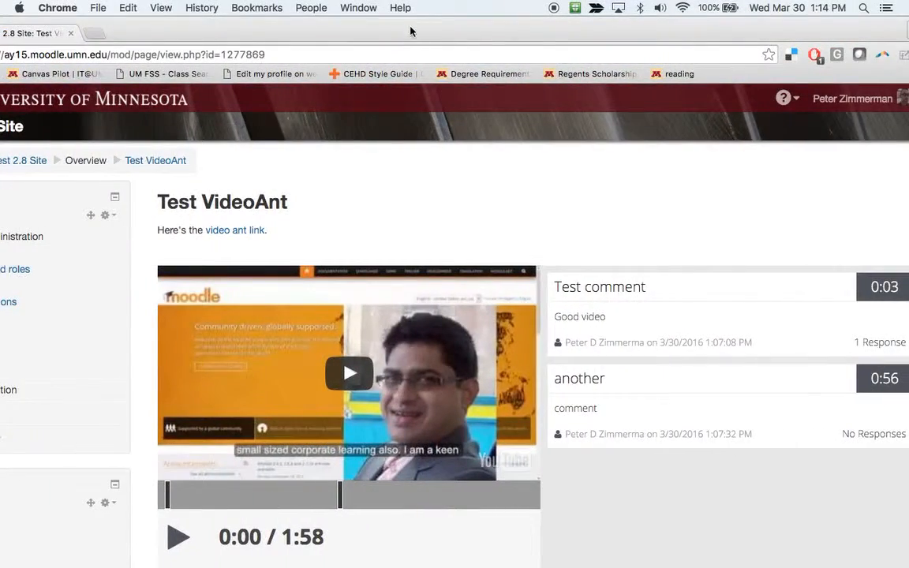